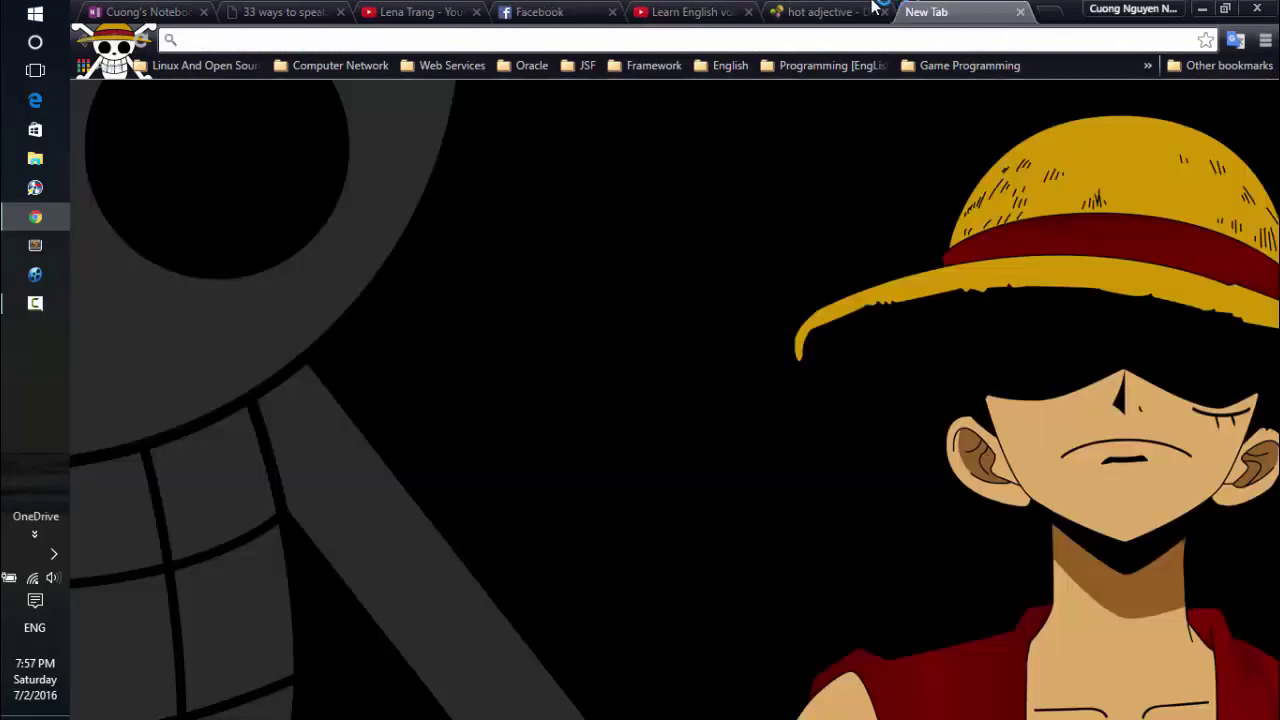
# Step: Close the 'hot adjective' tab, leaving the New Tab page in front
pyautogui.click(882, 12)
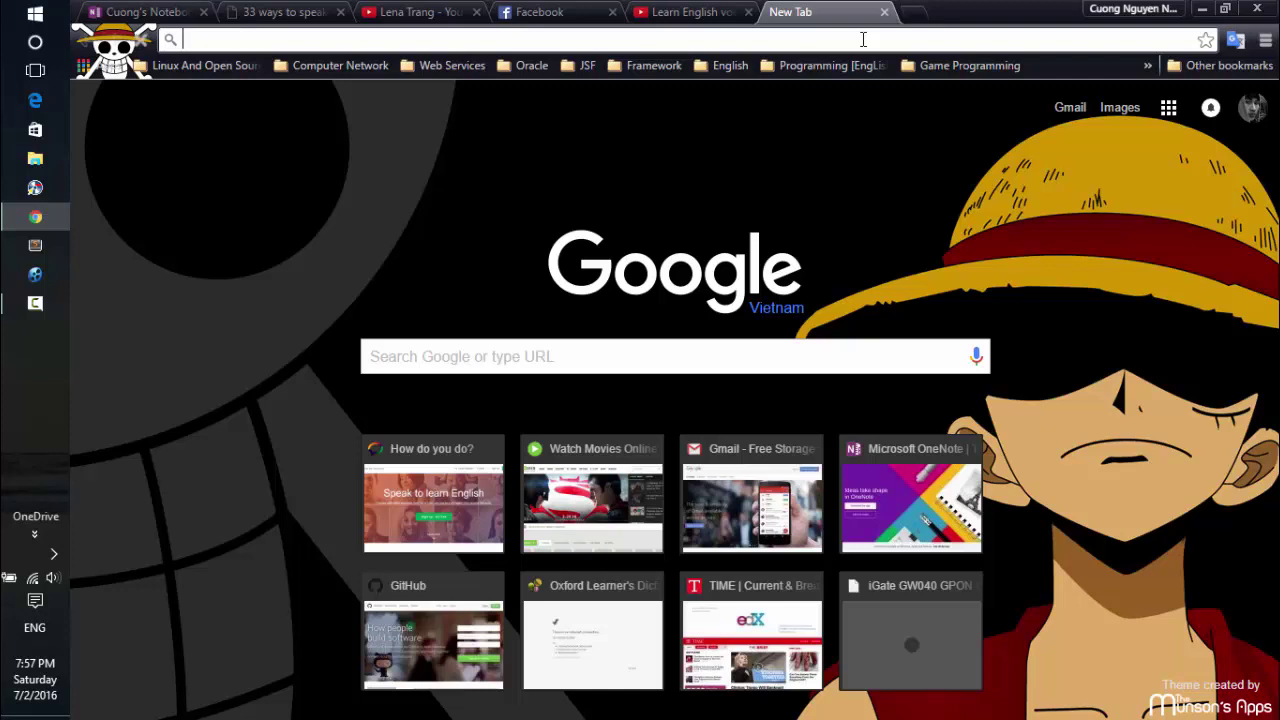
# Step: Search Google for 'google dictionary for chrome' and open the Google Dictionary (by Google) Web Store listing
pyautogui.click(863, 39)
pyautogui.write('h')
pyautogui.press('BackSpace')
pyautogui.press('BackSpace')
pyautogui.write('goog')
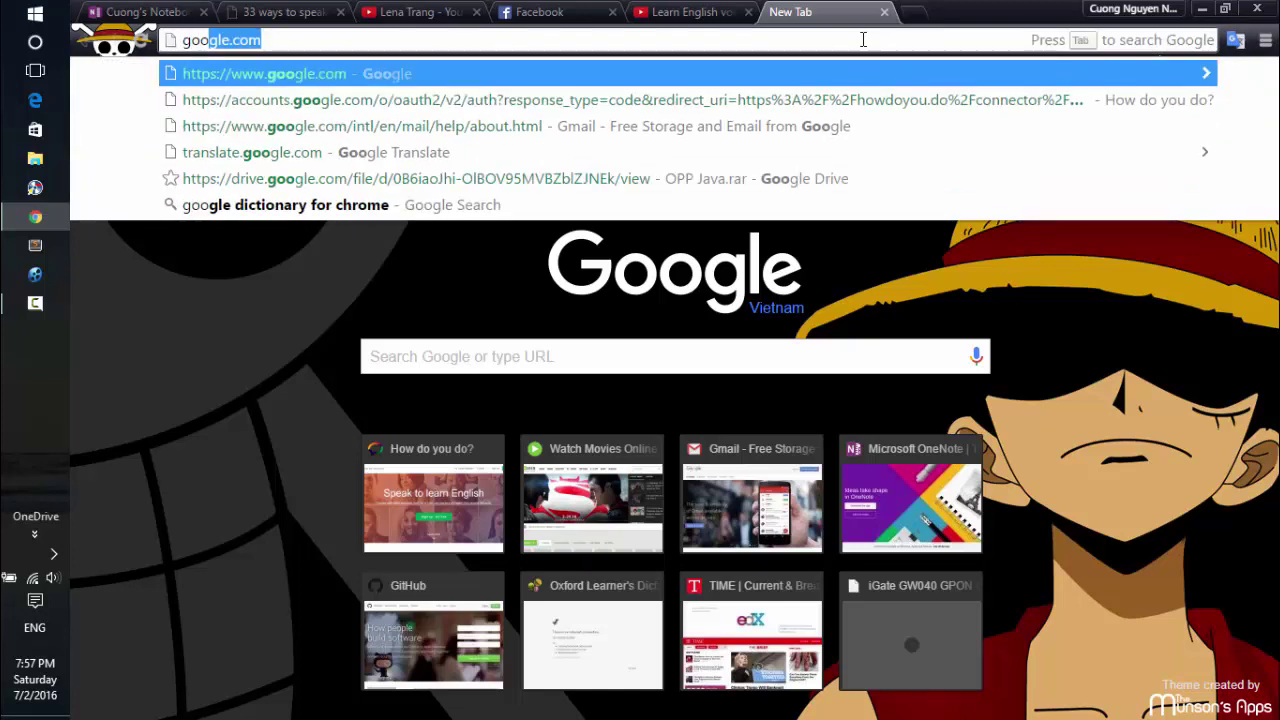
pyautogui.write('le dic')
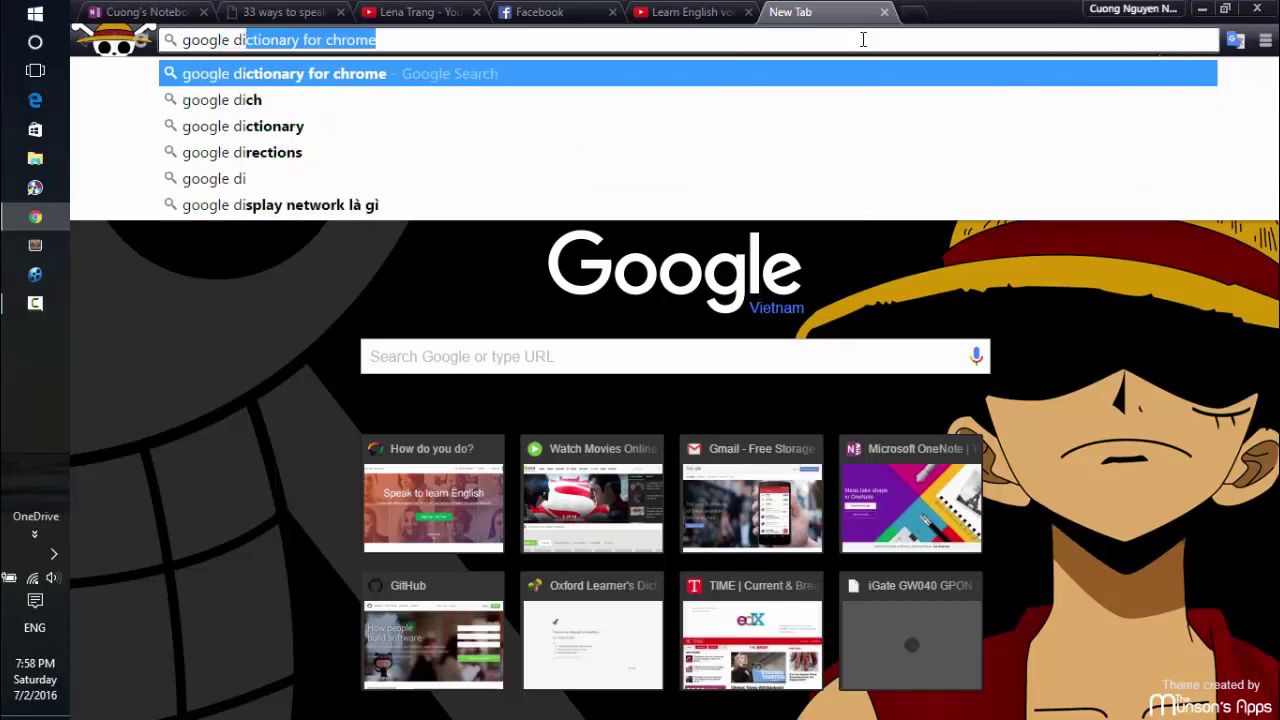
pyautogui.press('Return')
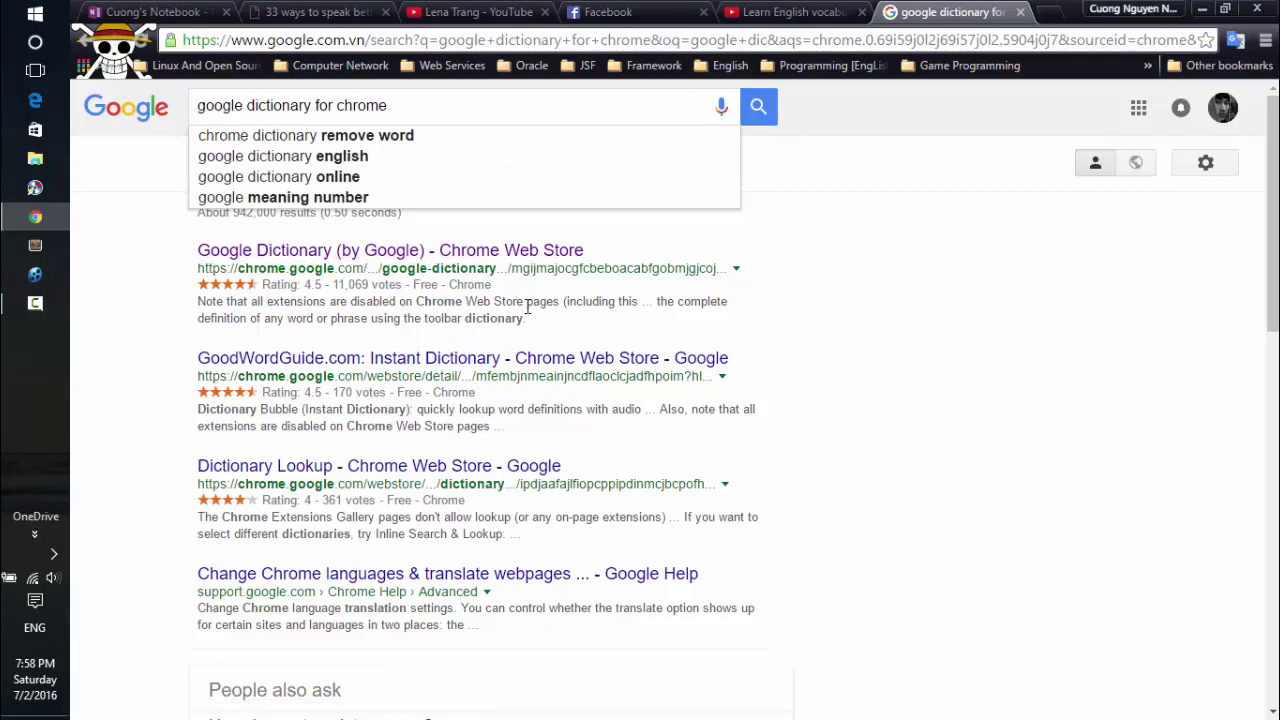
pyautogui.click(370, 254)
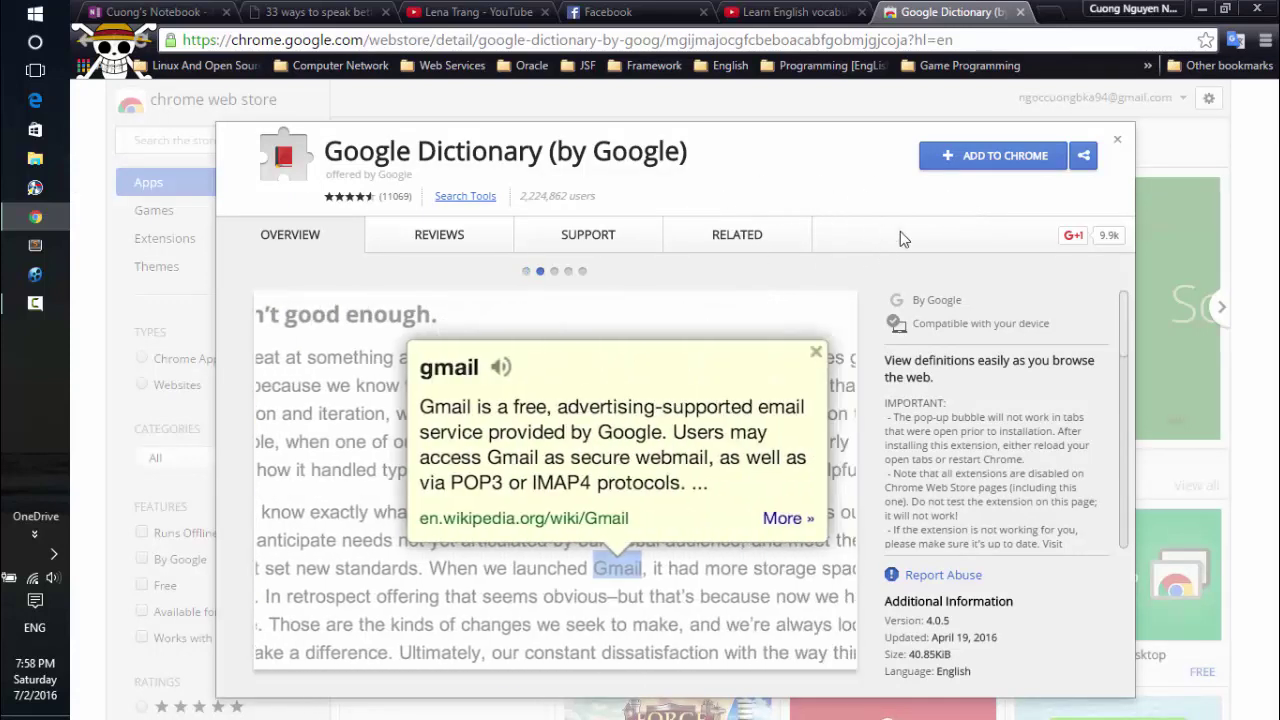
# Step: Add the Google Dictionary (by Google) extension to Chrome, then close its store listing
pyautogui.click(970, 162)
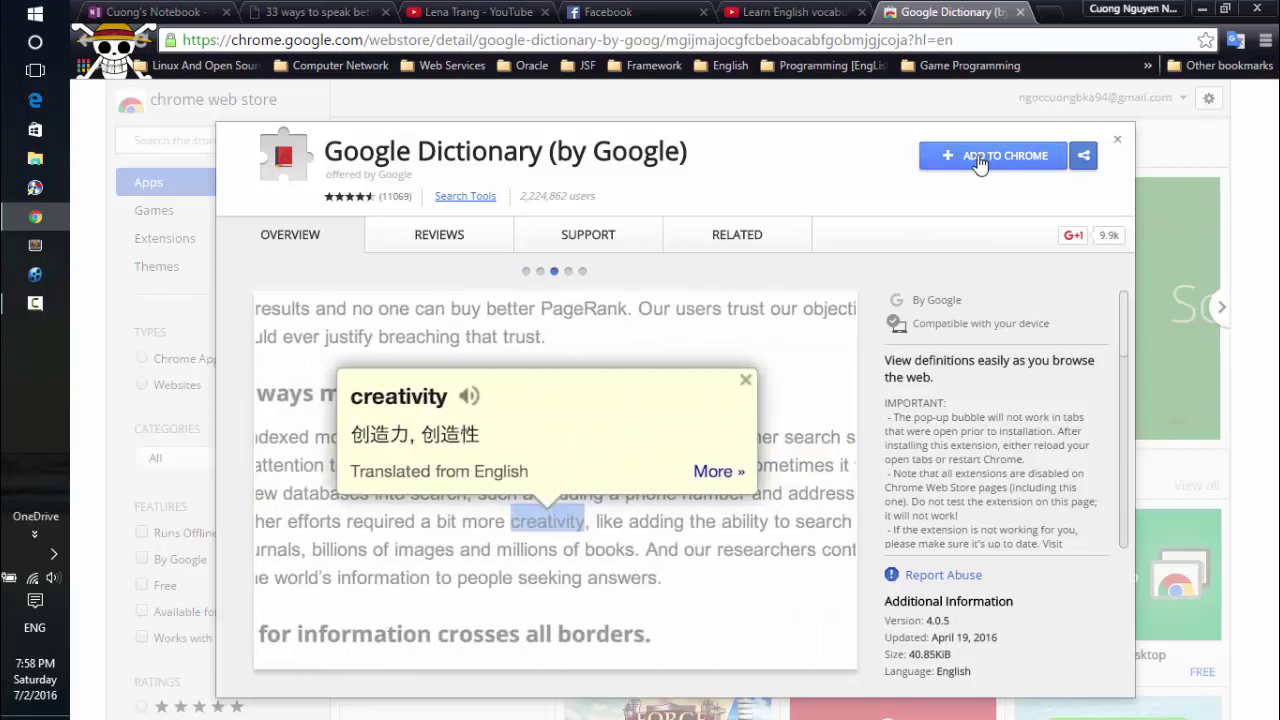
pyautogui.click(980, 162)
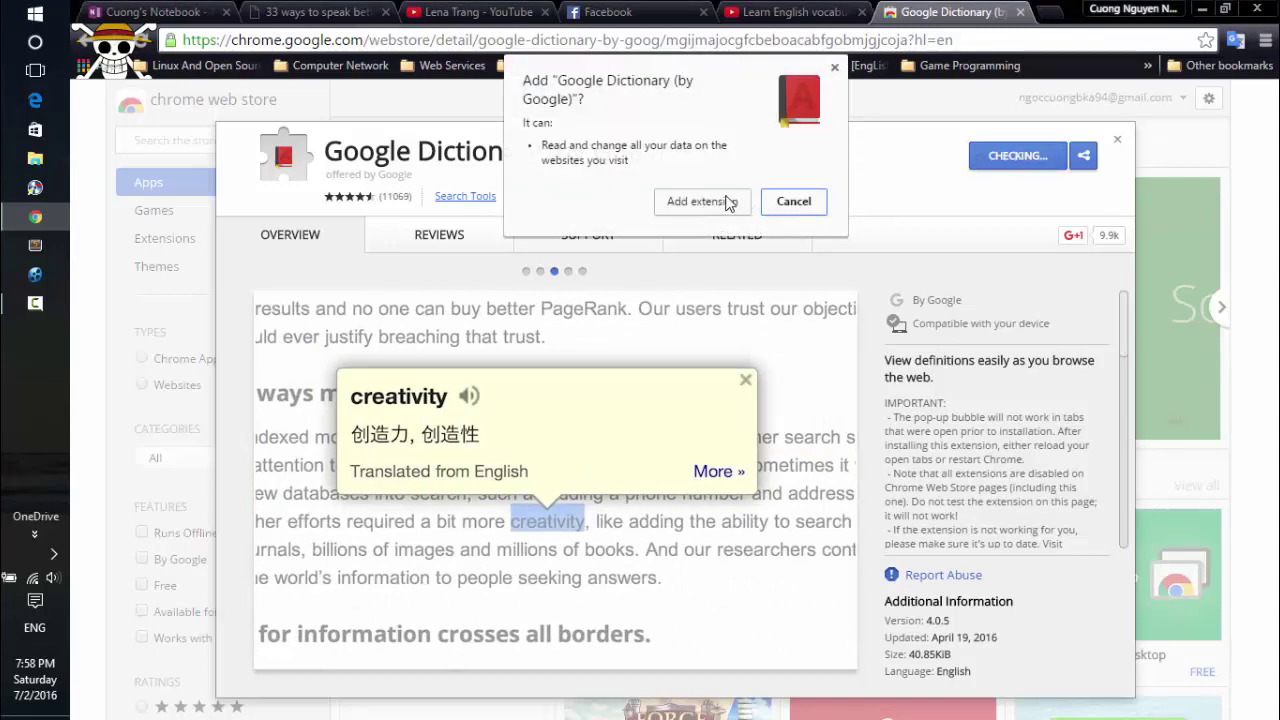
pyautogui.click(704, 200)
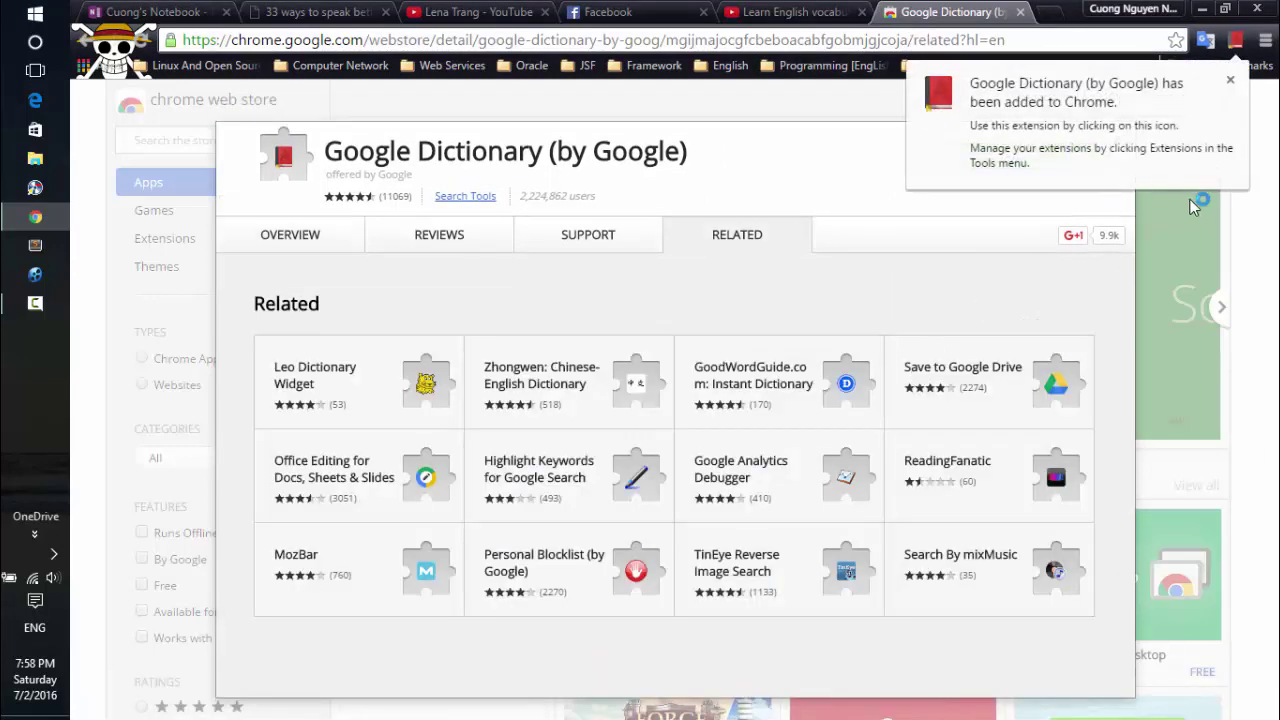
pyautogui.click(1230, 80)
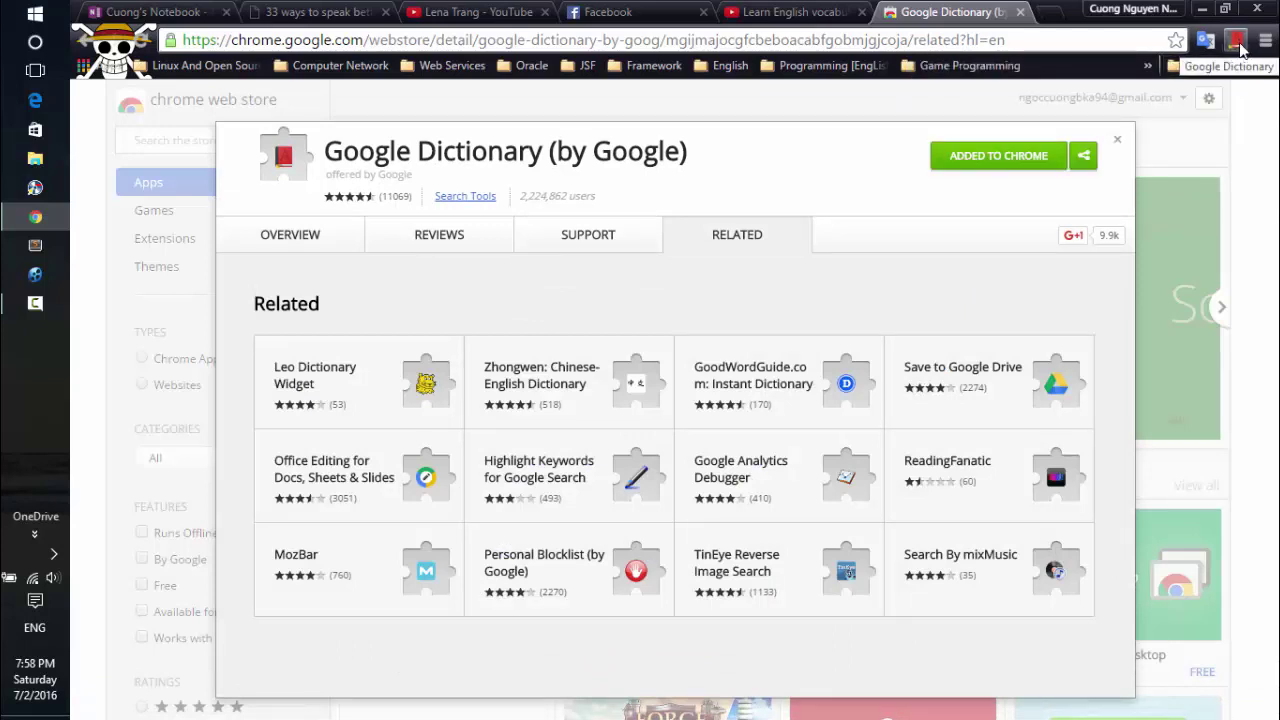
pyautogui.press('Escape')
pyautogui.click(790, 12)
pyautogui.click(950, 12)
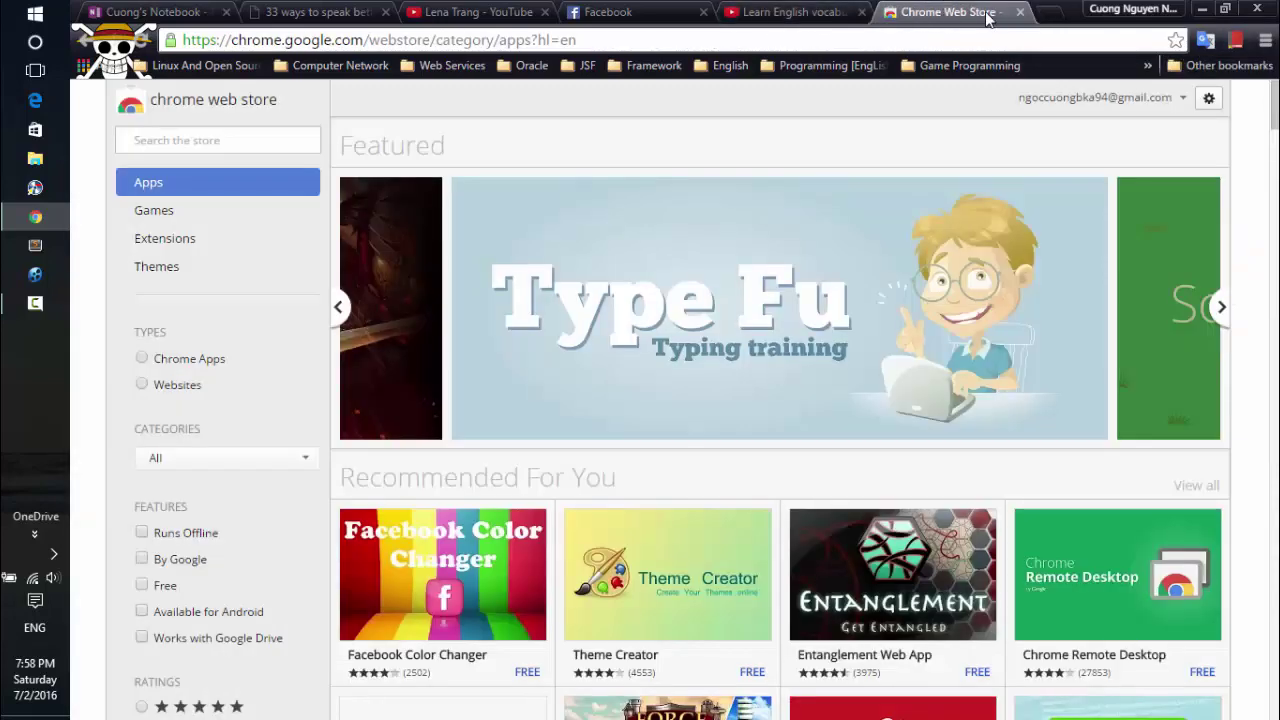
# Step: Close the Web Store tab and open TIME's '20 Hostages Die in Siege' story in a new tab
pyautogui.click(1020, 12)
pyautogui.click(1003, 14)
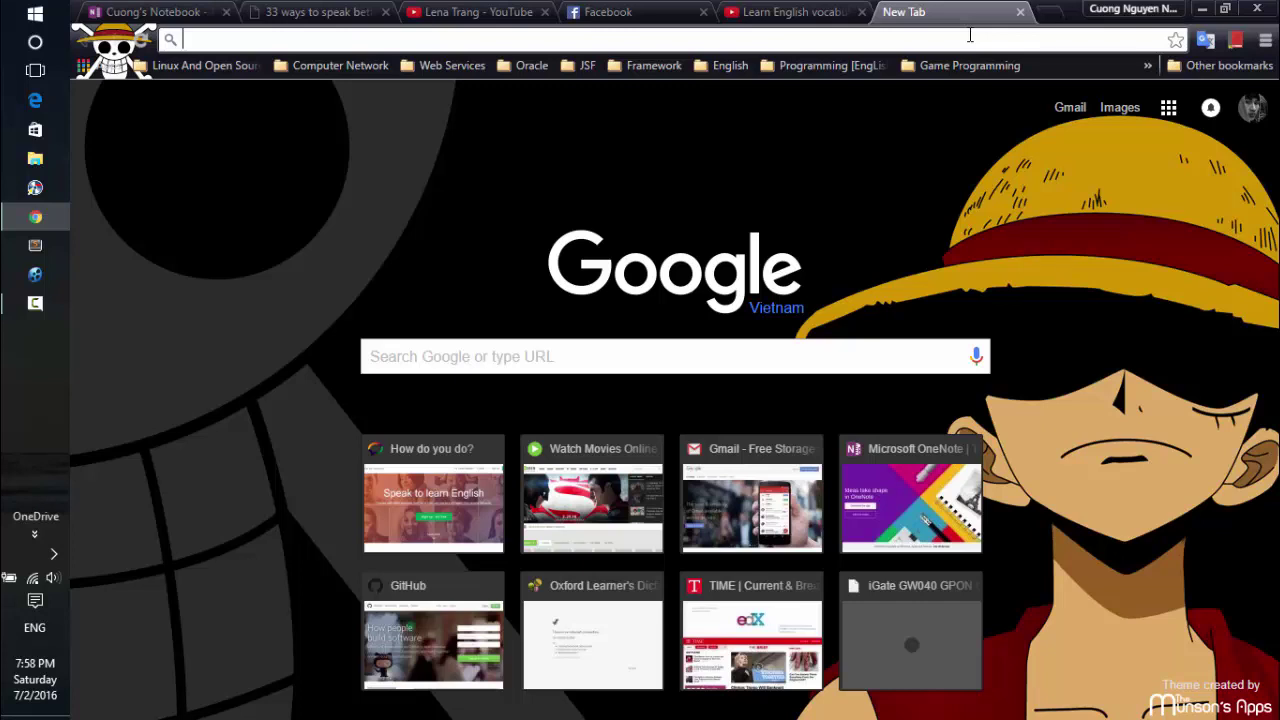
pyautogui.write('time.com/time/')
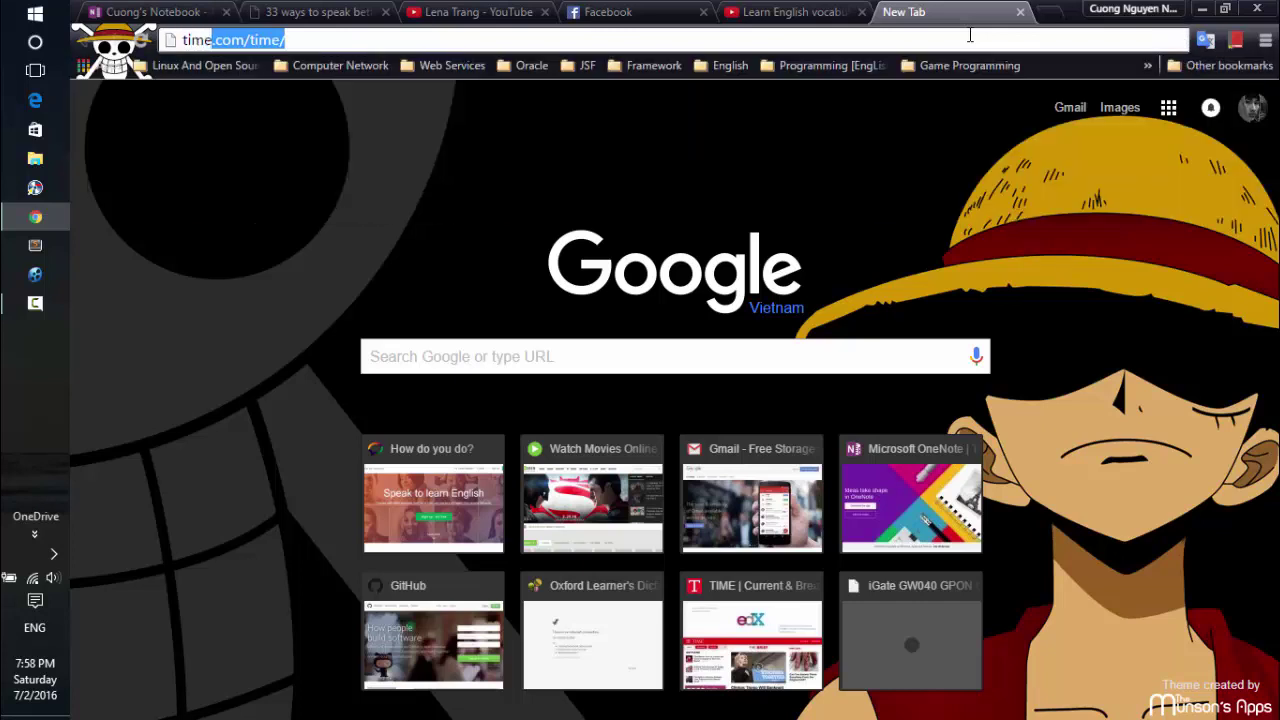
pyautogui.press('Return')
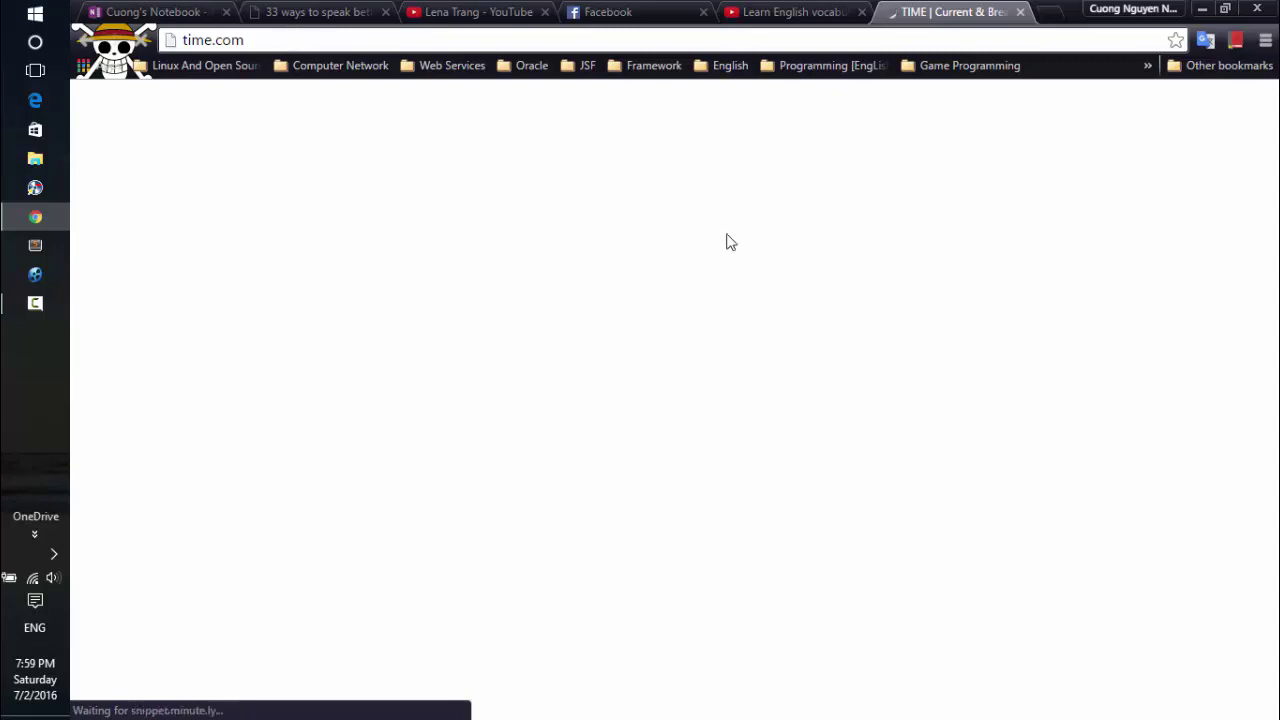
pyautogui.scroll(-2, 700, 440)
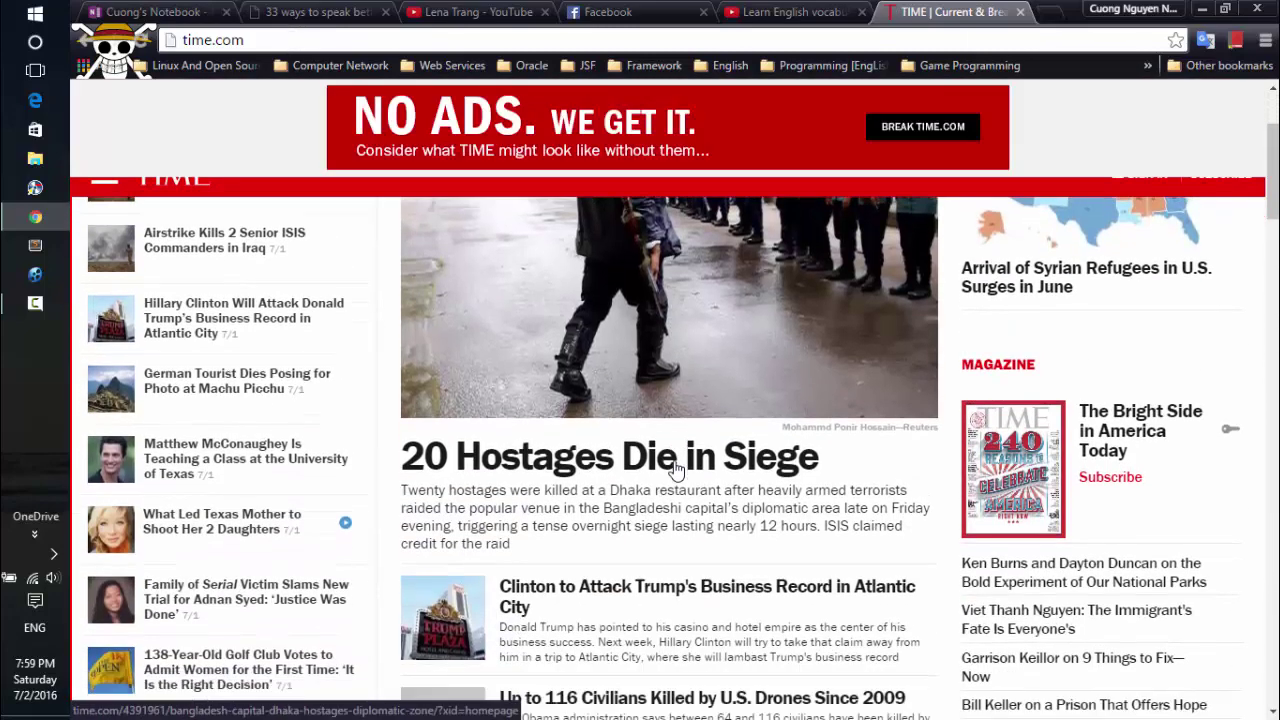
pyautogui.click(611, 400)
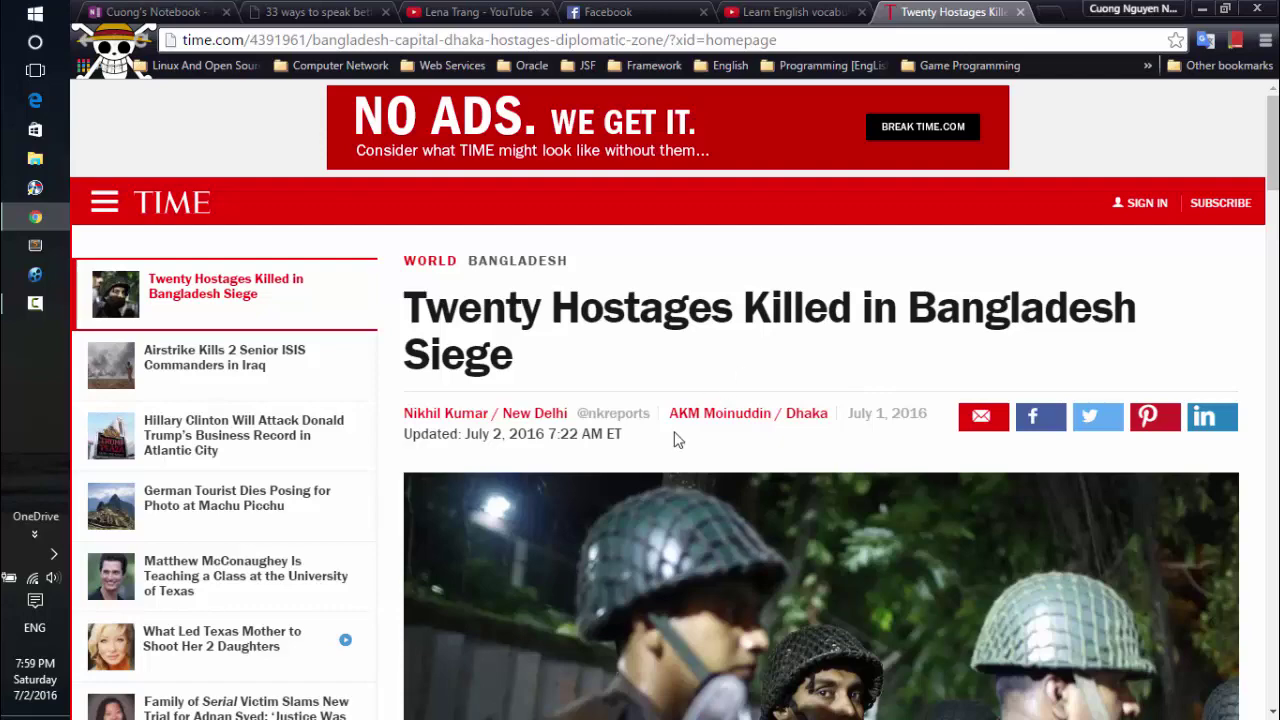
# Step: Read through the Bangladesh siege article, then open a fresh new tab beside it
pyautogui.scroll(-5, 674, 437)
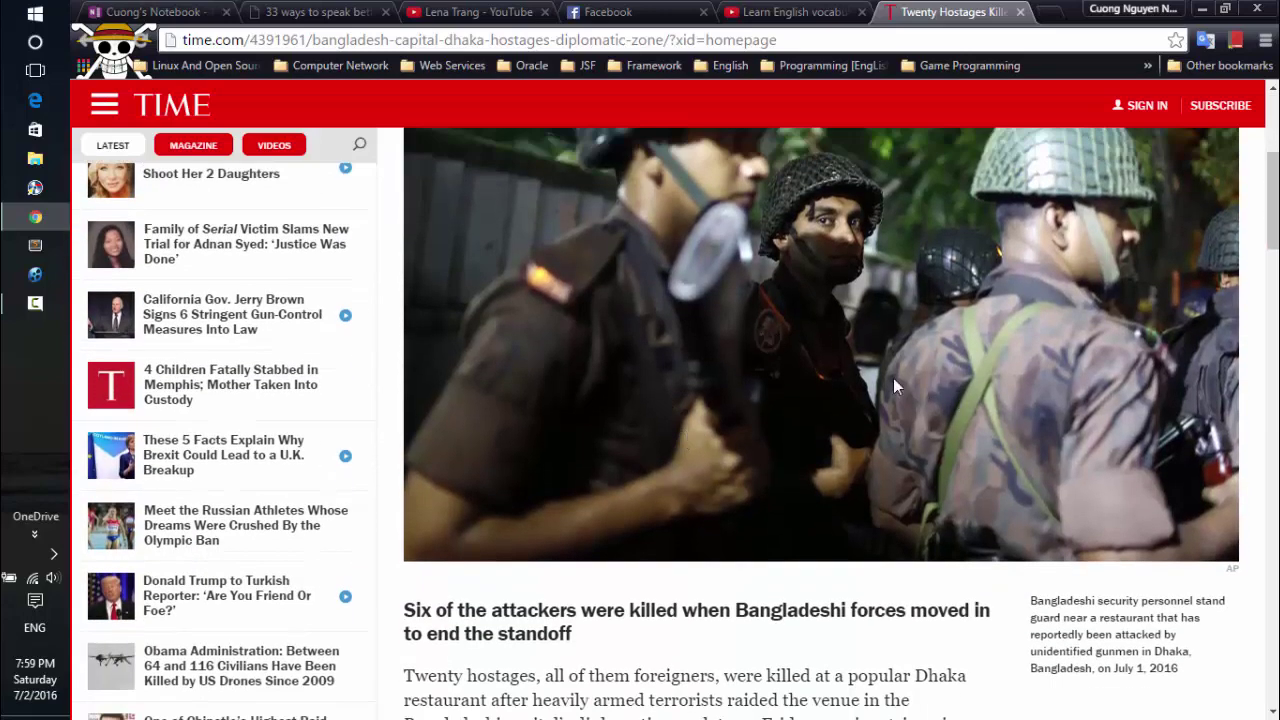
pyautogui.scroll(-3, 758, 488)
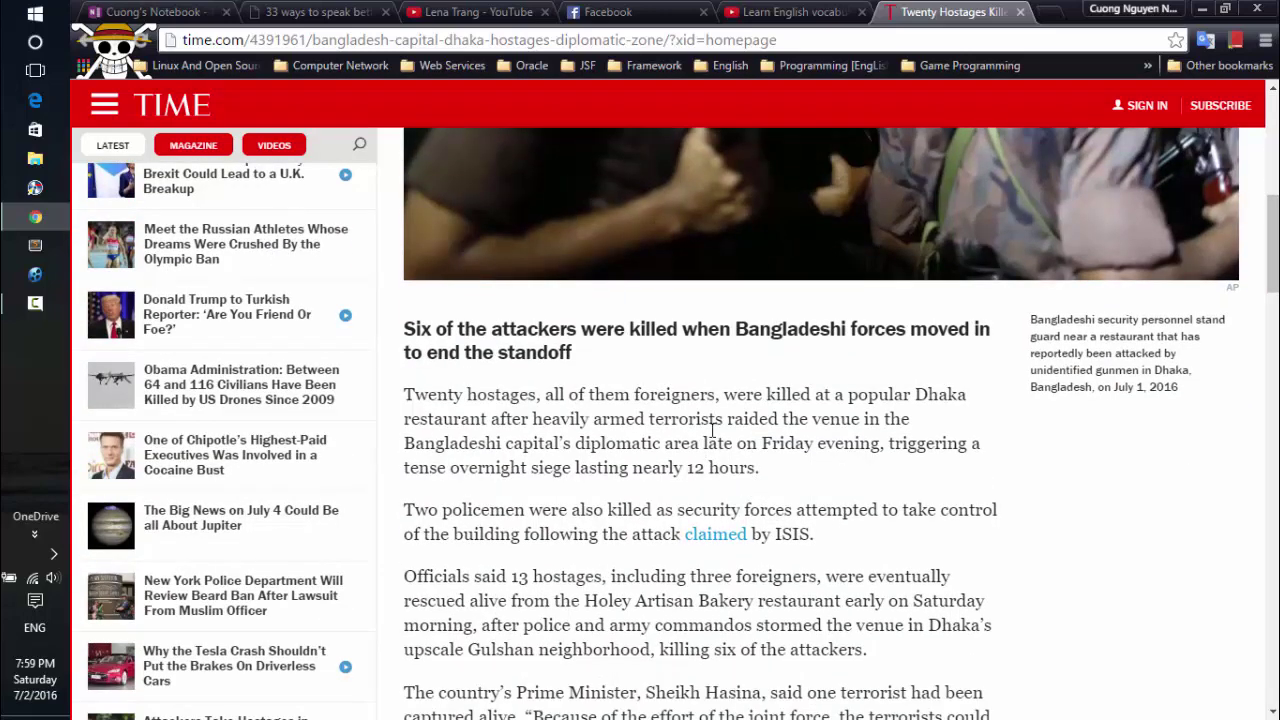
pyautogui.scroll(-2, 800, 419)
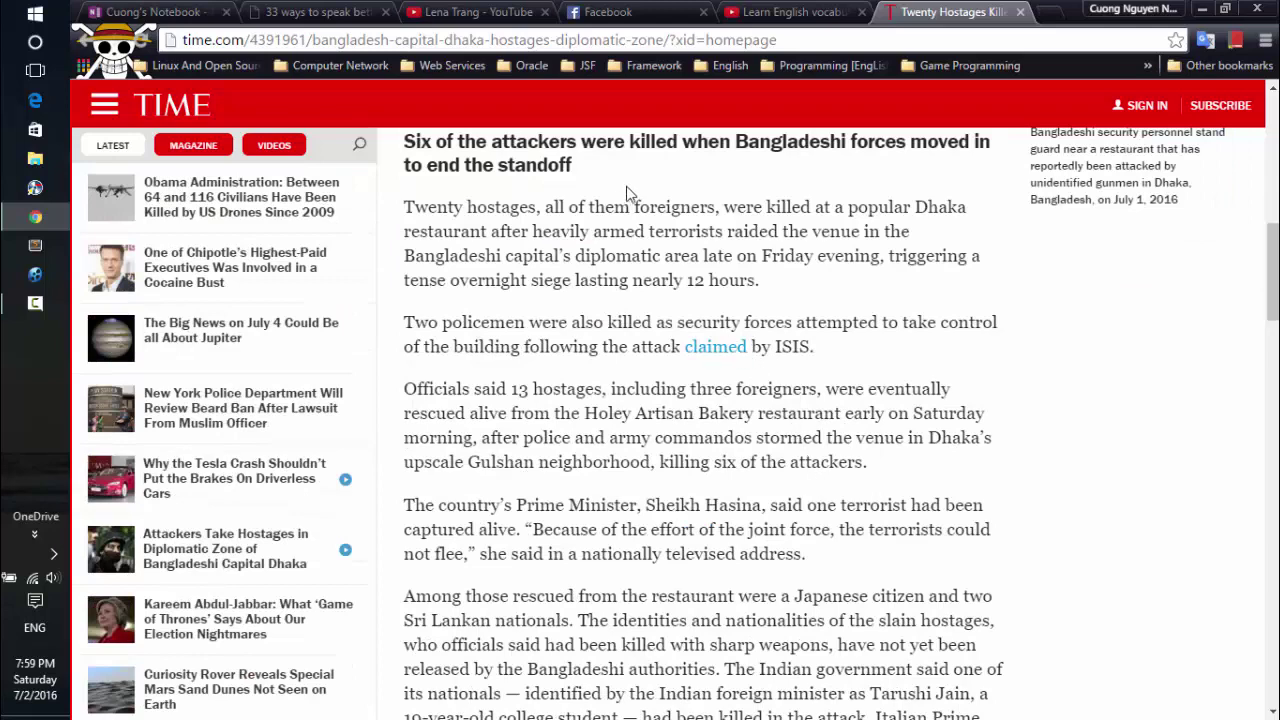
pyautogui.scroll(3, 512, 301)
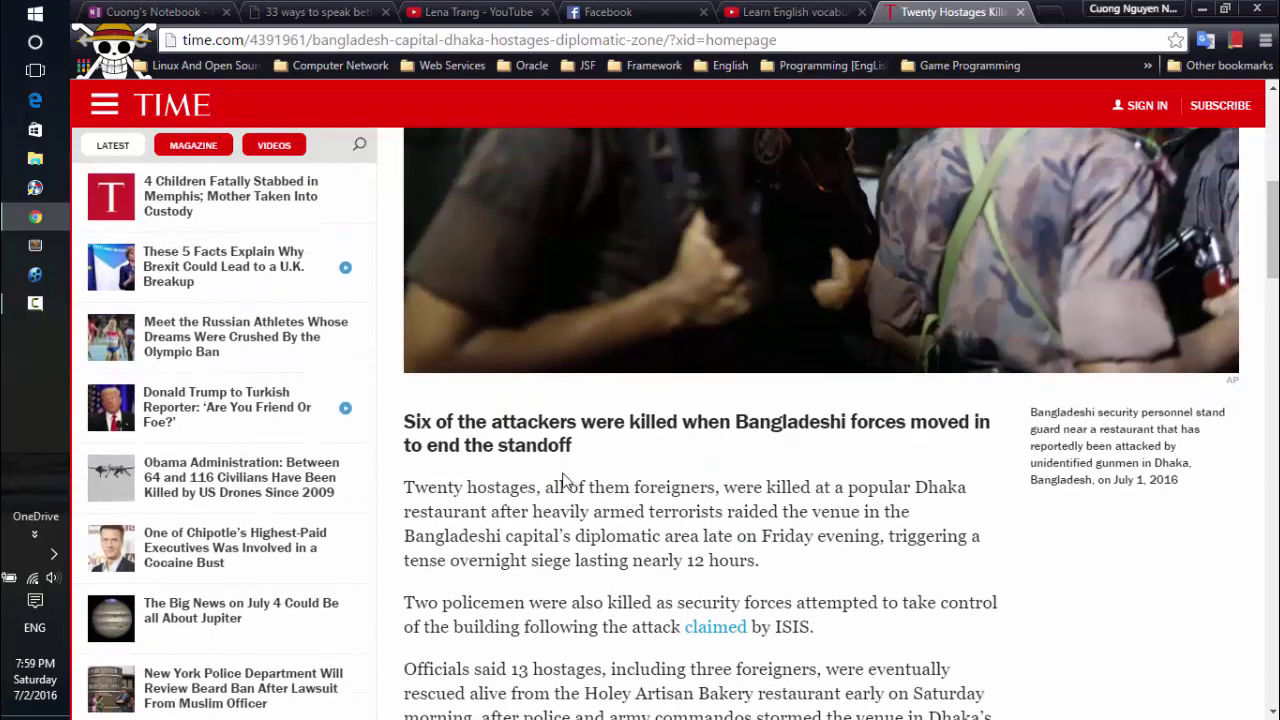
pyautogui.scroll(-1, 577, 470)
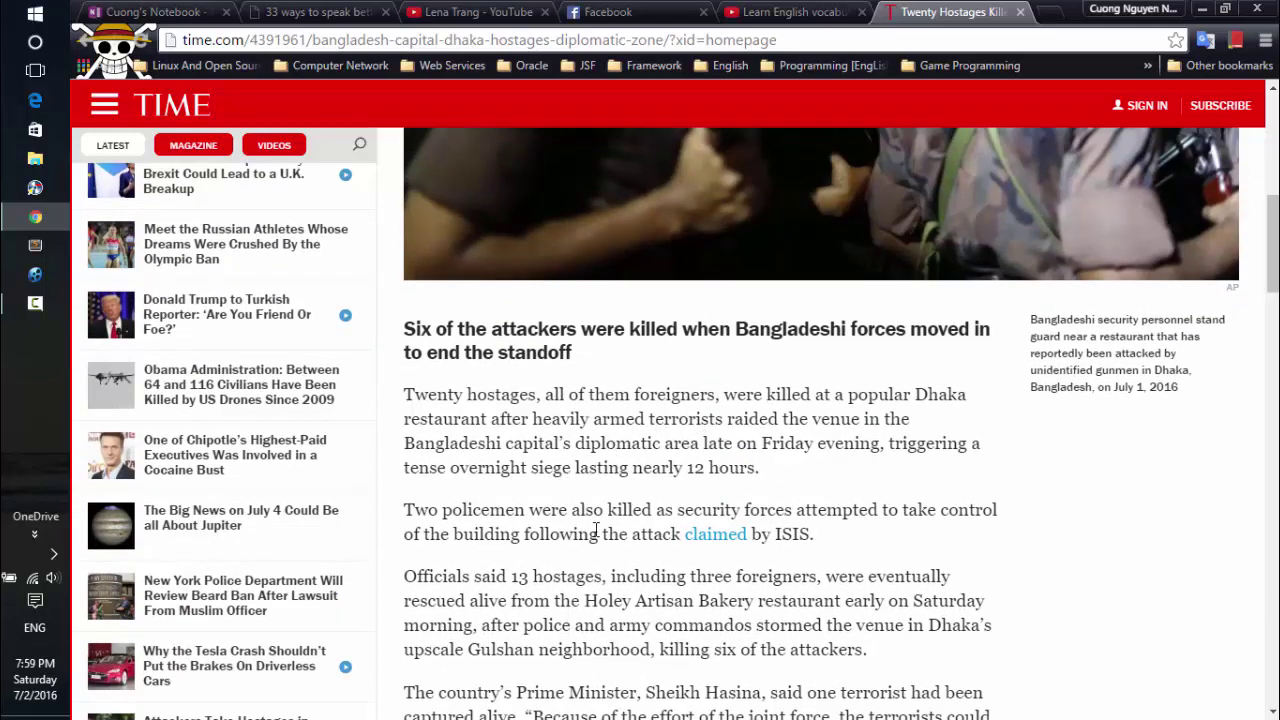
pyautogui.scroll(-4, 597, 530)
pyautogui.scroll(4, 684, 455)
pyautogui.scroll(-1, 580, 405)
pyautogui.scroll(7, 595, 474)
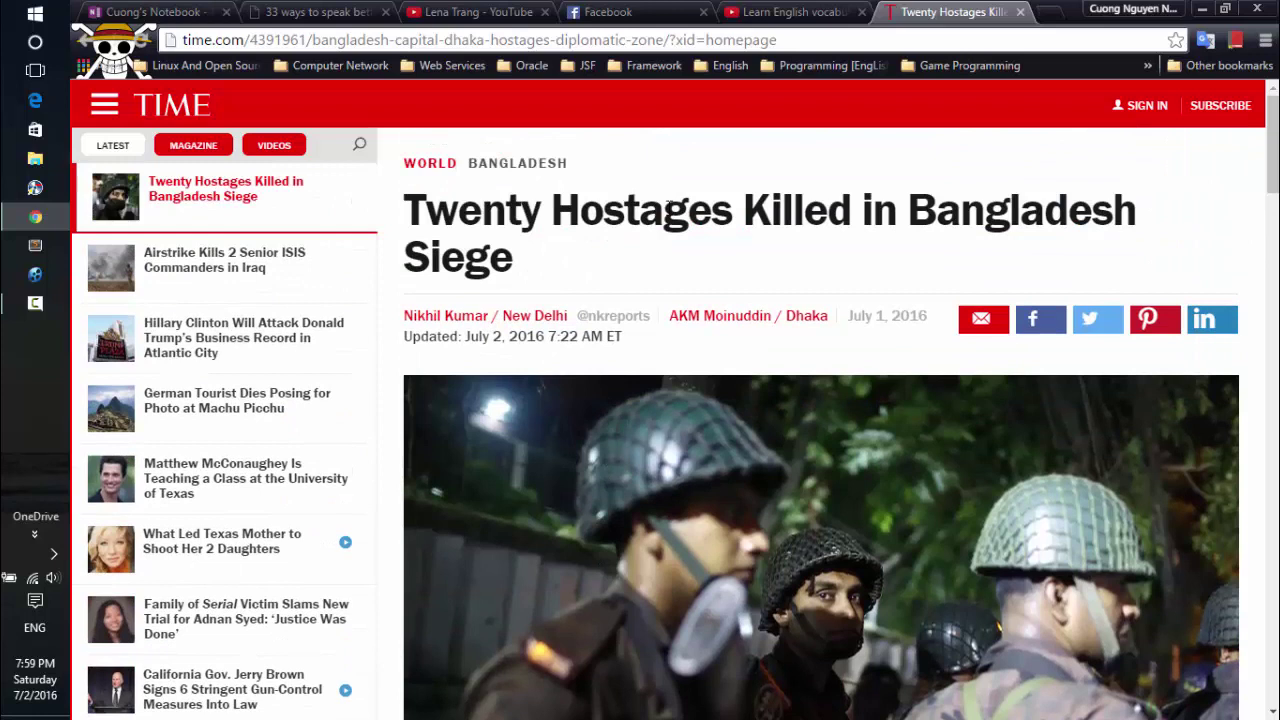
pyautogui.click(1048, 12)
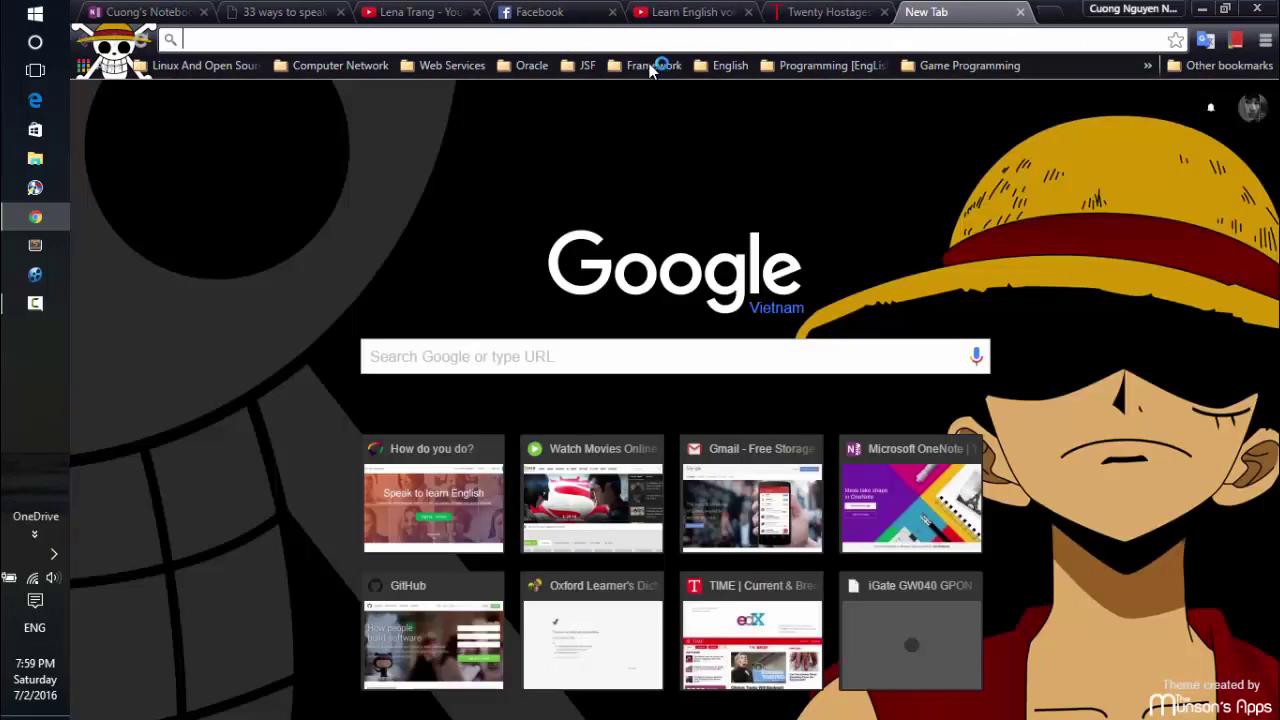
# Step: Open Oxford Learner's Dictionaries from the English bookmarks and look up the headline word 'Hostages' there
pyautogui.click(730, 65)
pyautogui.click(789, 134)
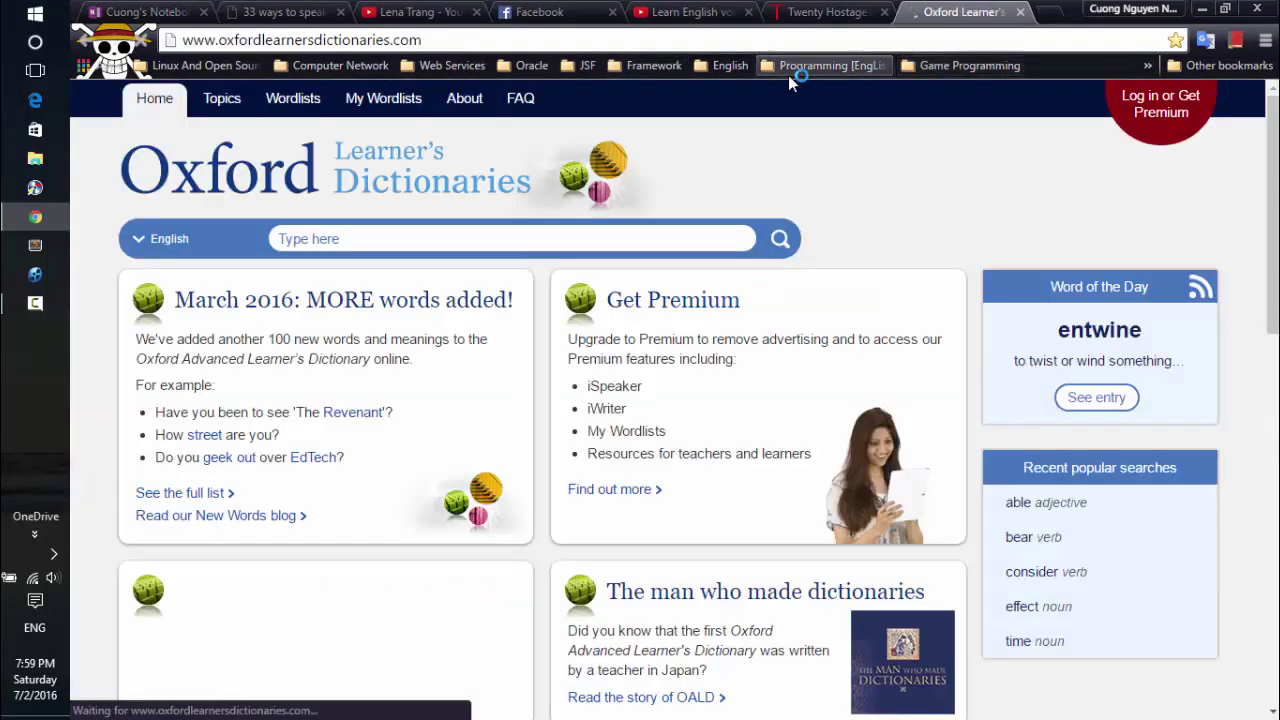
pyautogui.click(540, 12)
pyautogui.click(828, 12)
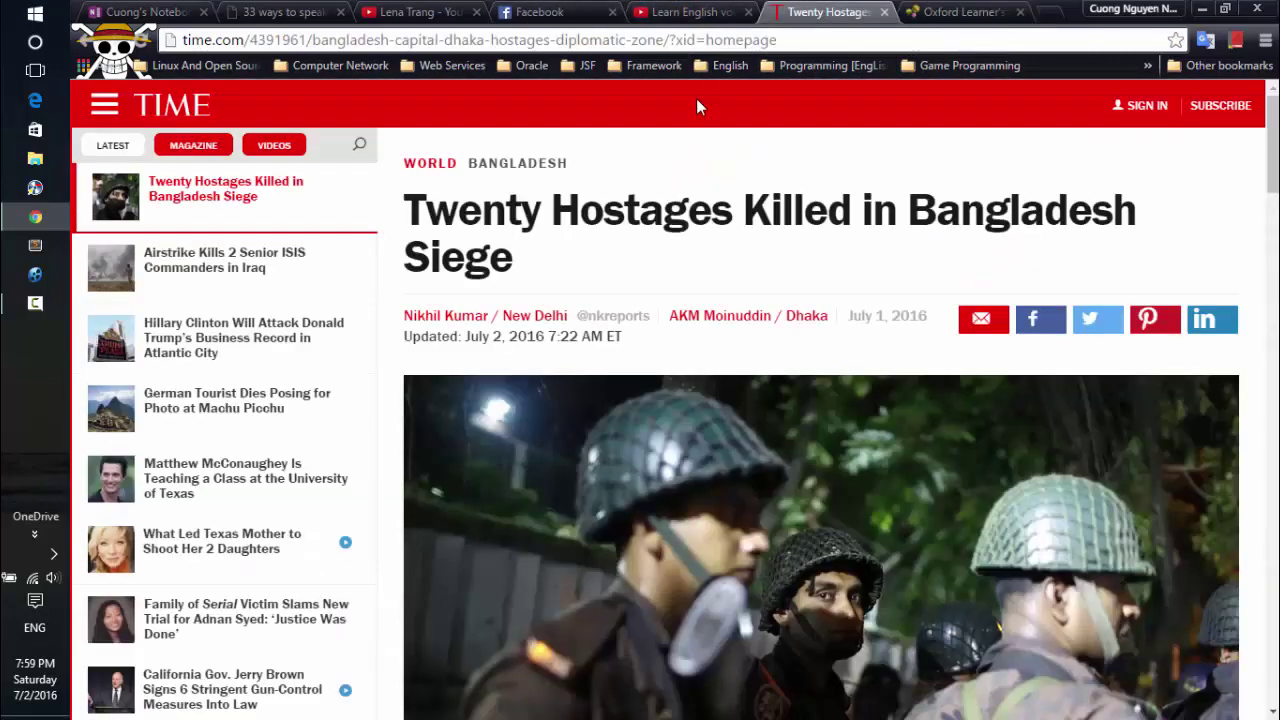
pyautogui.doubleClick(610, 208)
pyautogui.hotkey('ctrl', 'c')
pyautogui.click(962, 12)
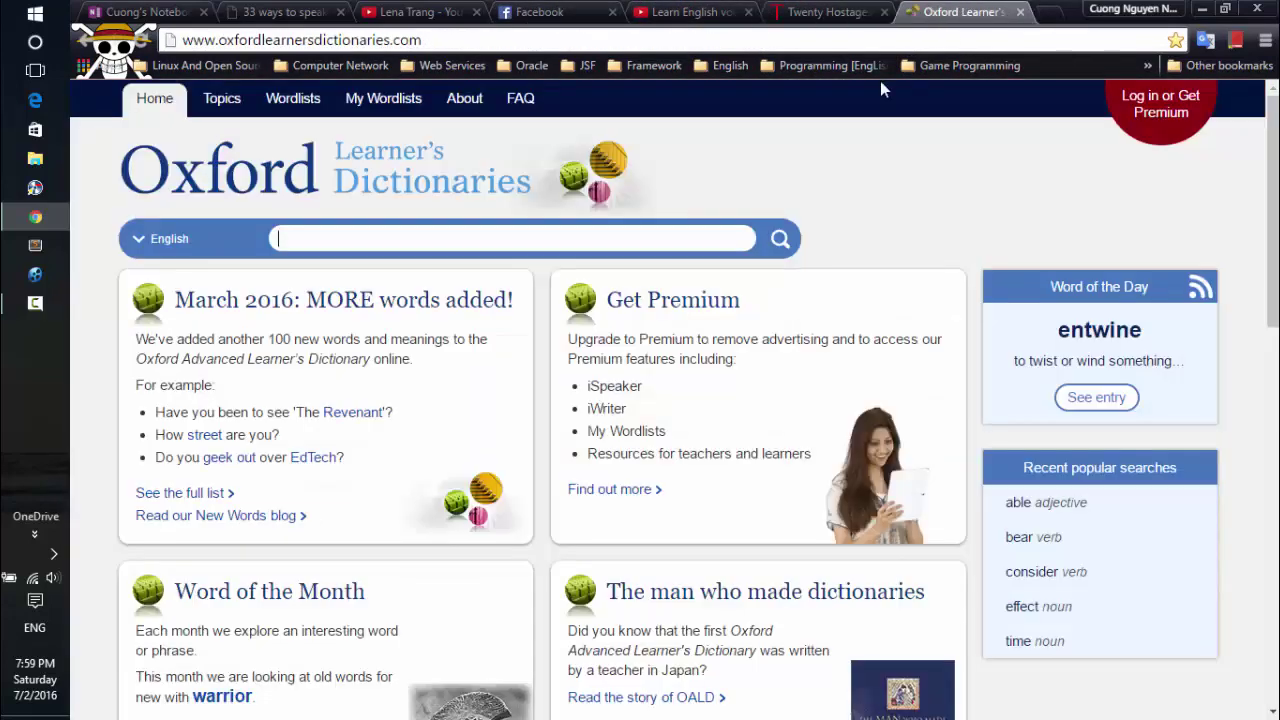
pyautogui.click(520, 235)
pyautogui.hotkey('ctrl', 'v')
pyautogui.press('Return')
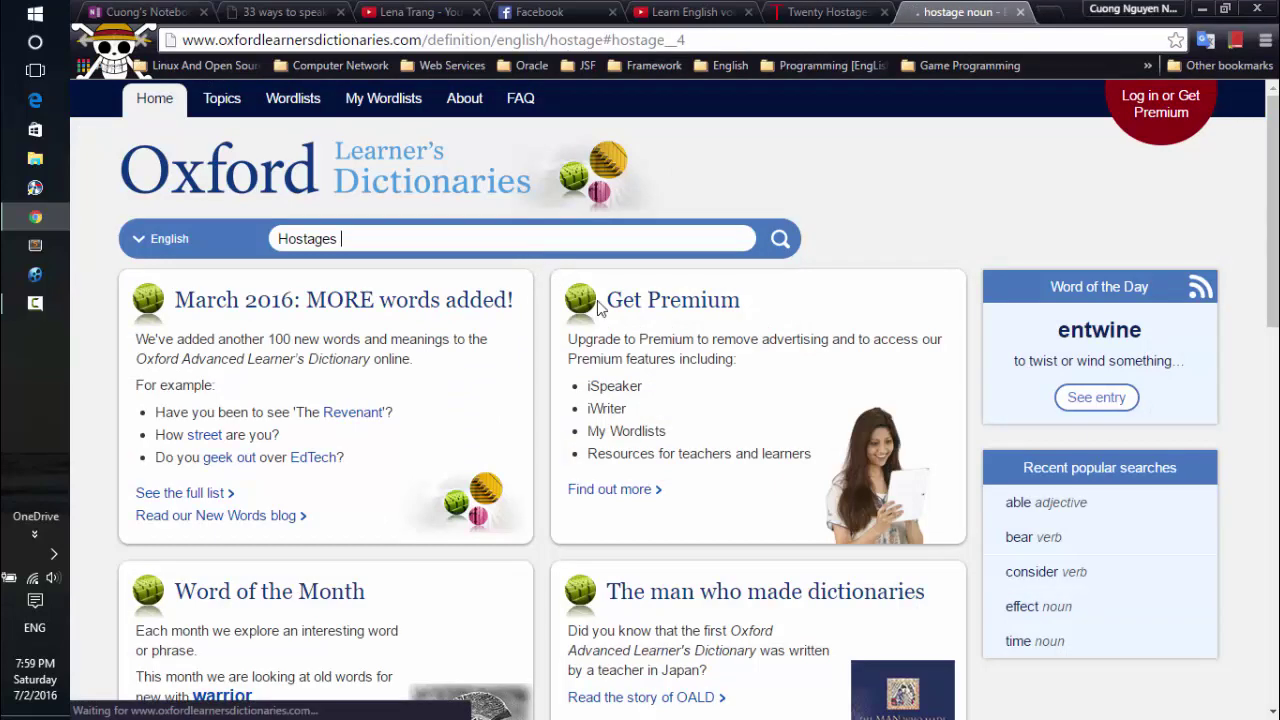
pyautogui.scroll(-1, 517, 400)
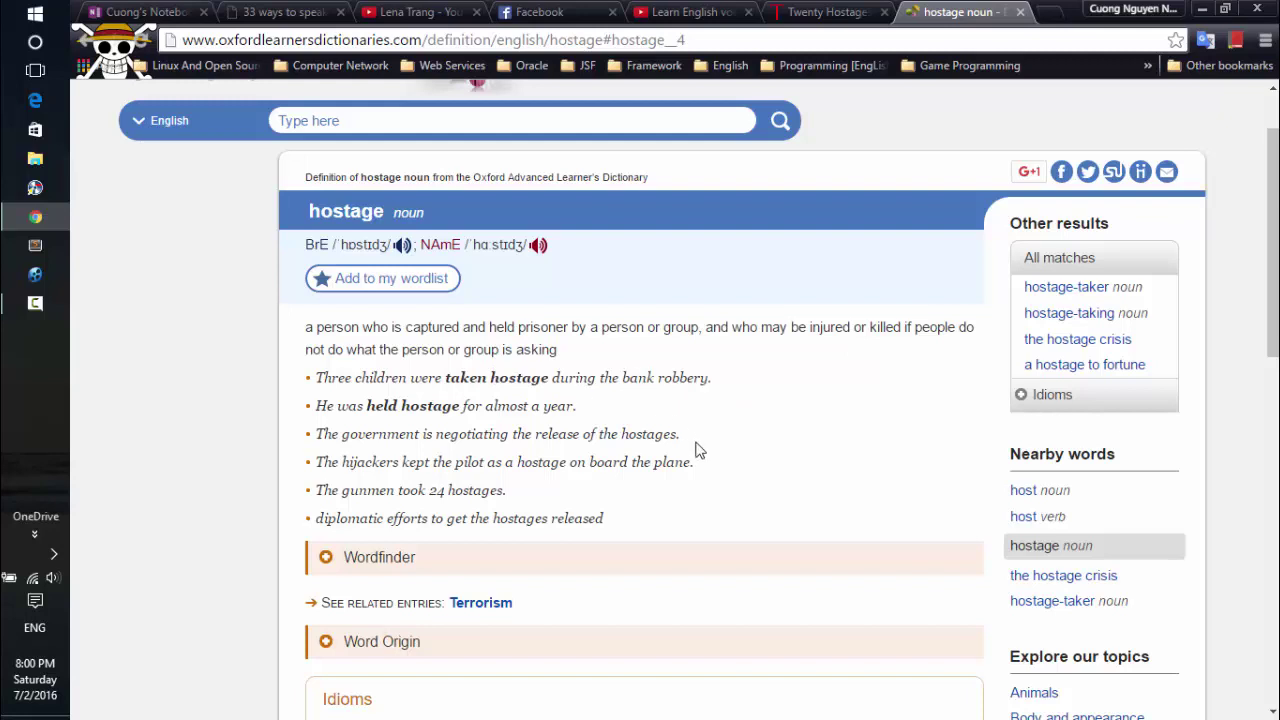
# Step: Glance back at the Oxford entry, then open the Google Dictionary lookup box over the TIME article
pyautogui.click(830, 12)
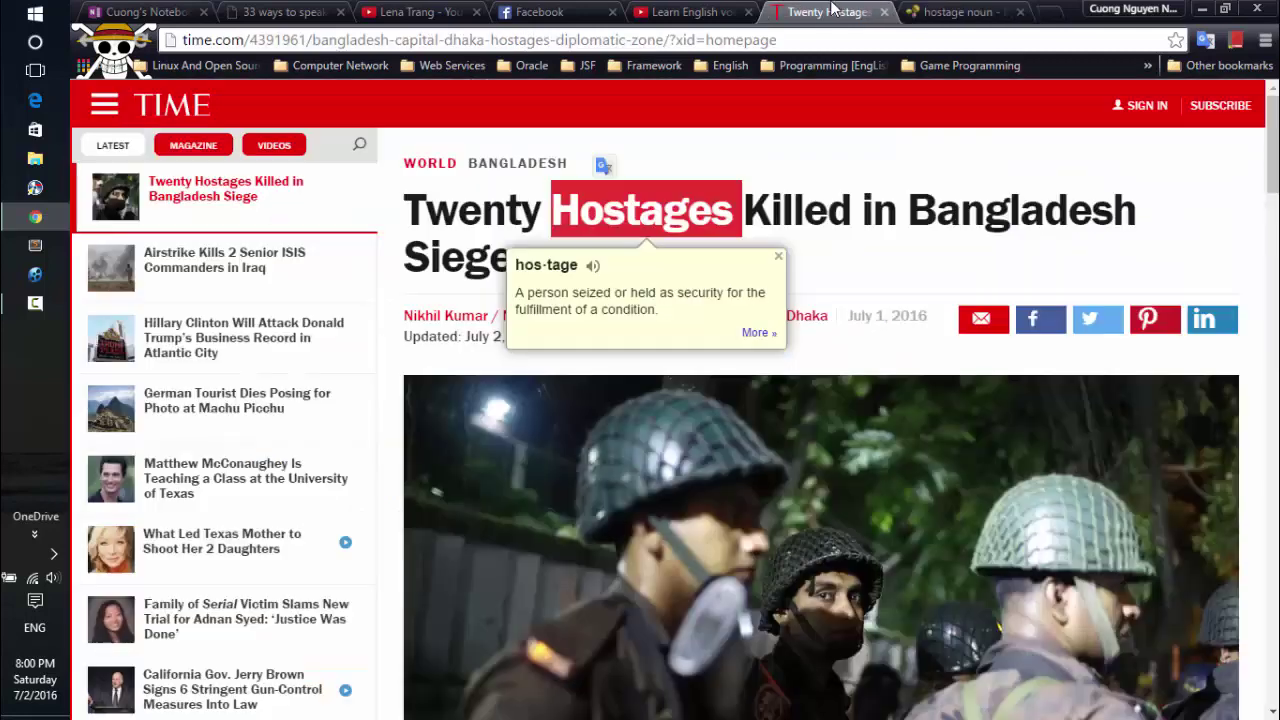
pyautogui.hotkey('ctrl', 'Tab')
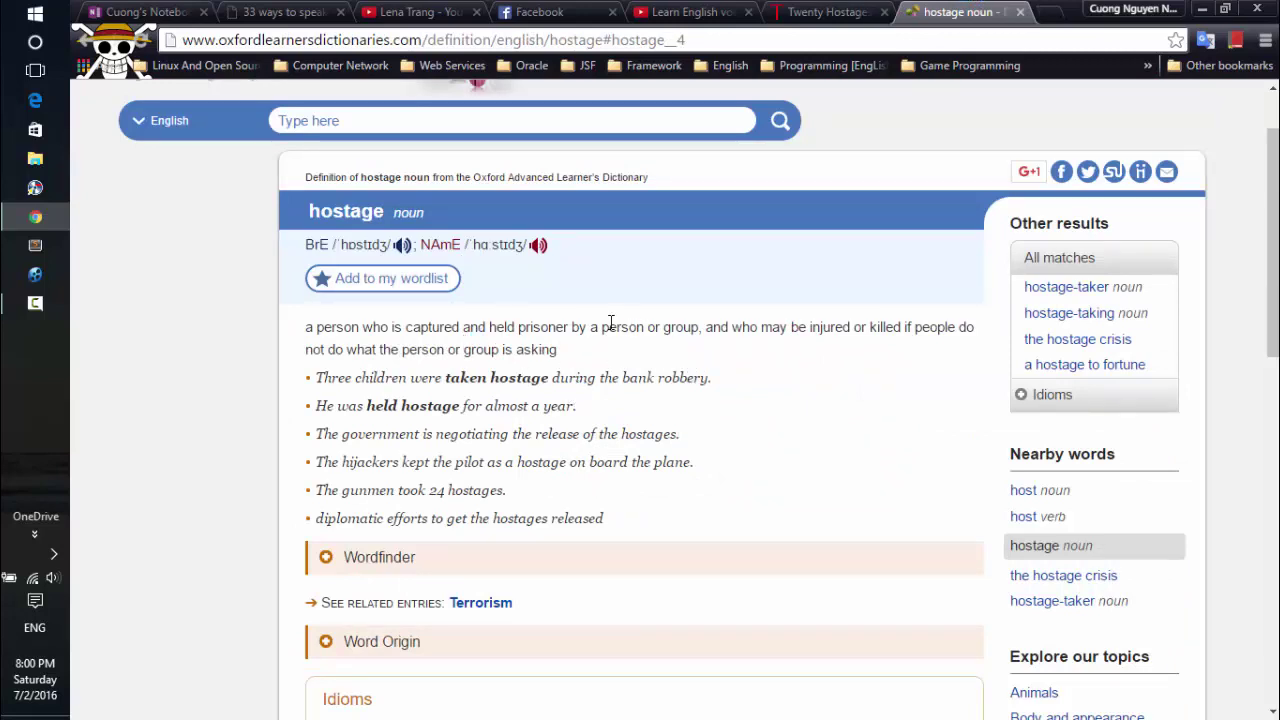
pyautogui.scroll(1, 560, 347)
pyautogui.click(476, 224)
pyautogui.scroll(-1, 530, 459)
pyautogui.click(830, 10)
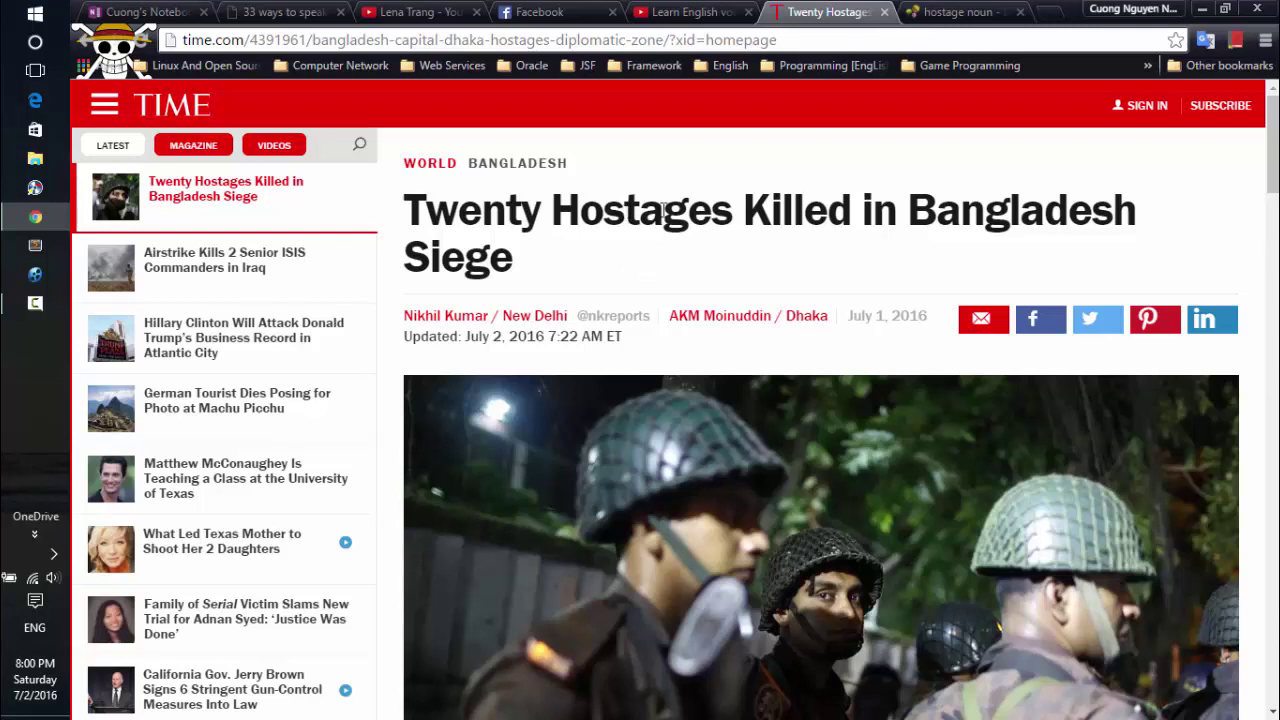
pyautogui.click(1236, 40)
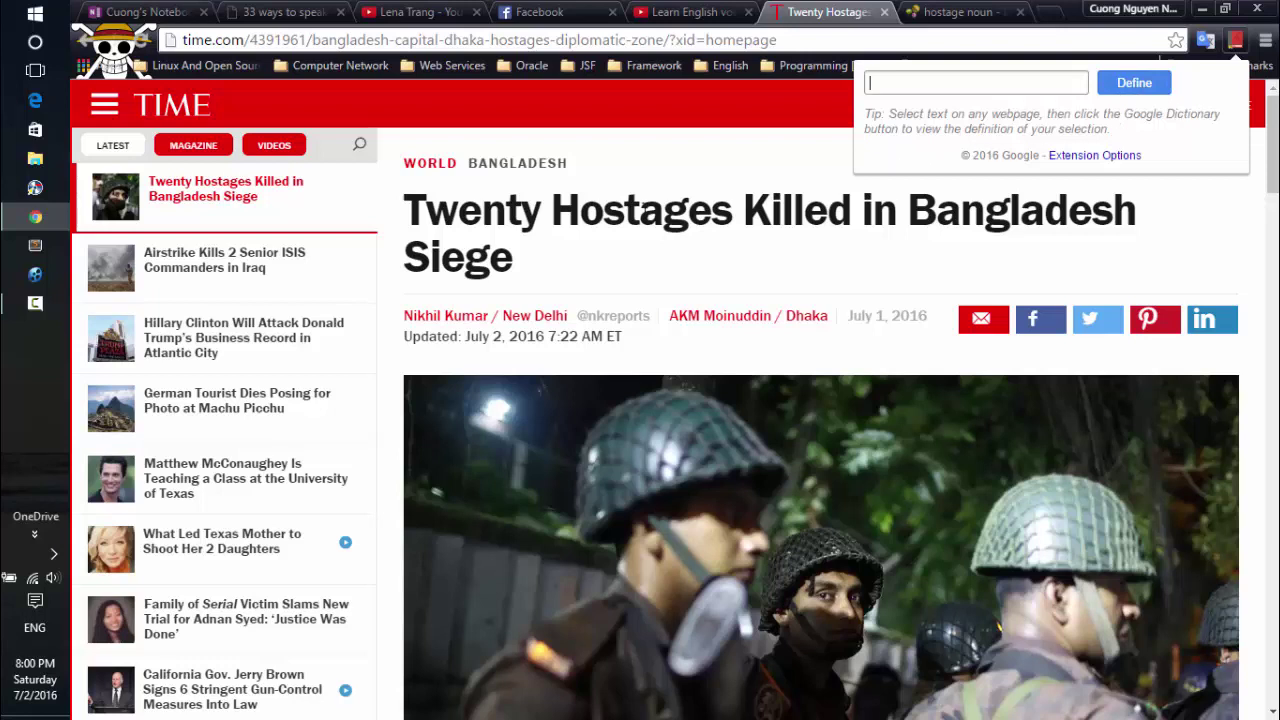
# Step: Show the Google Dictionary pop-up definition for 'Hostages' in the headline, then close it
pyautogui.doubleClick(641, 210)
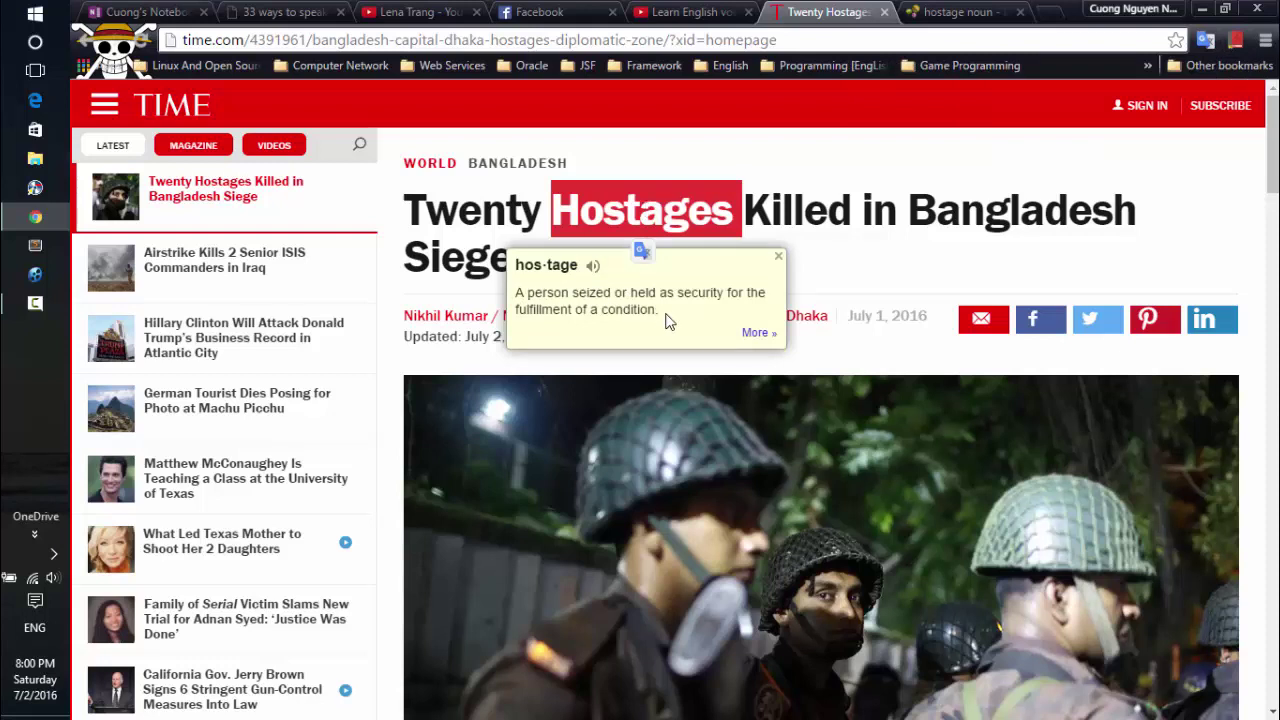
pyautogui.moveTo(660, 312); pyautogui.dragTo(519, 296)
pyautogui.click(585, 318)
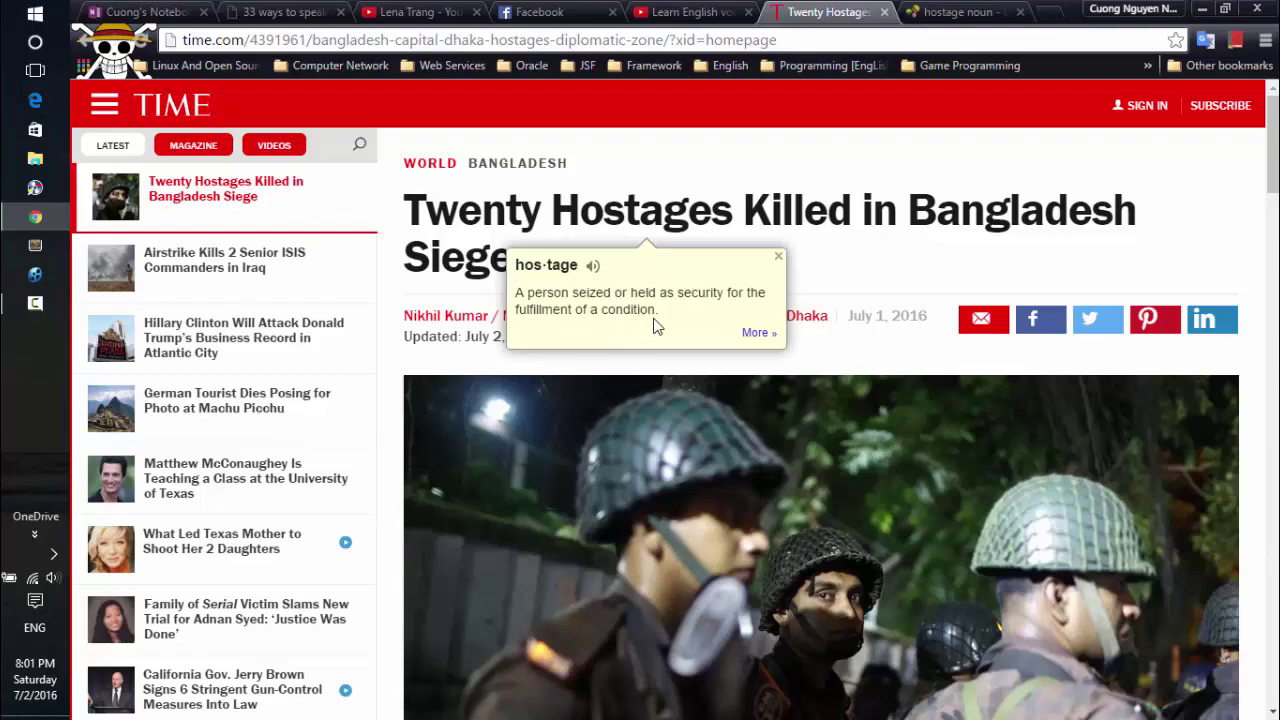
pyautogui.click(779, 259)
pyautogui.scroll(-6, 766, 309)
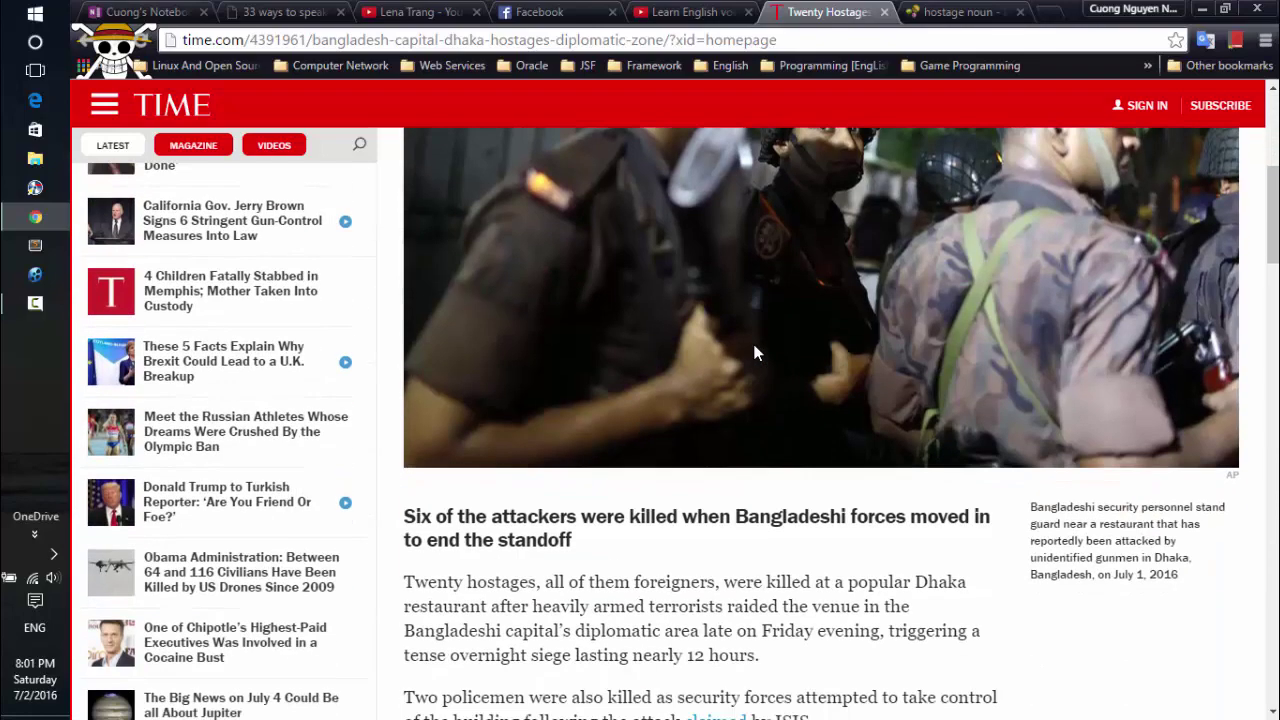
pyautogui.scroll(6, 757, 353)
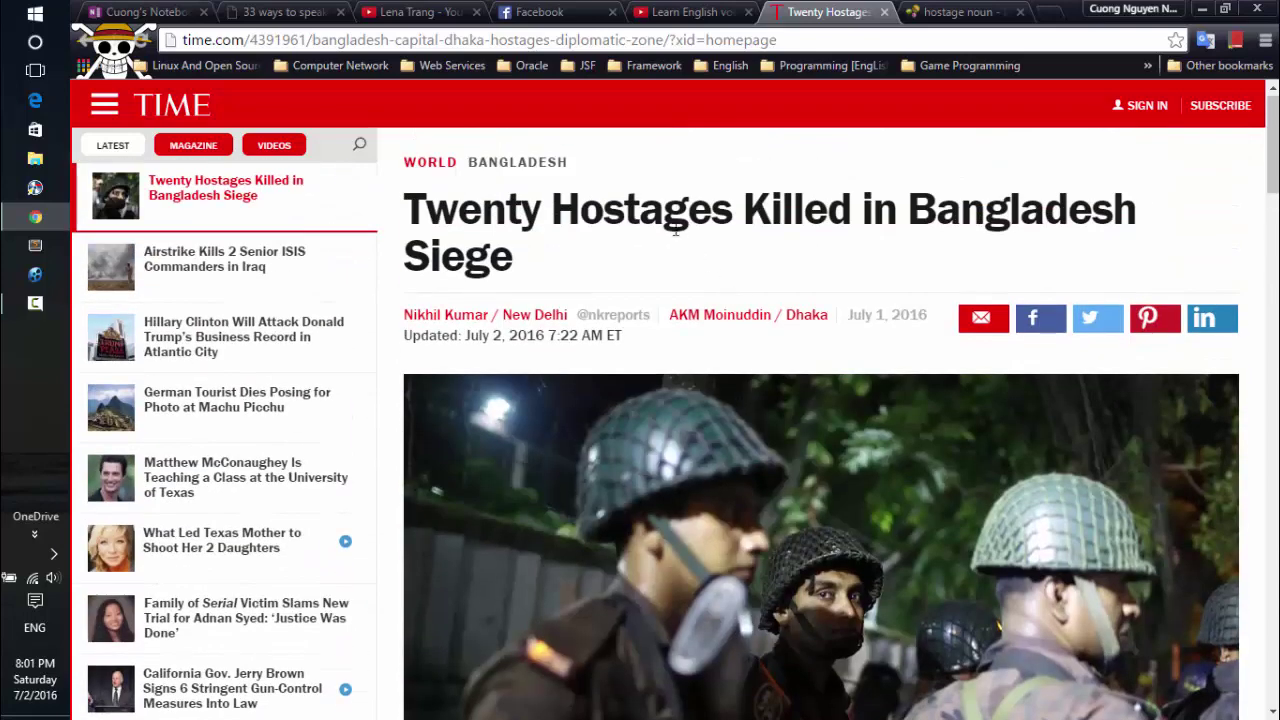
# Step: Bring up the 'Hostages' pop-up definition twice more, closing it each time
pyautogui.doubleClick(648, 208)
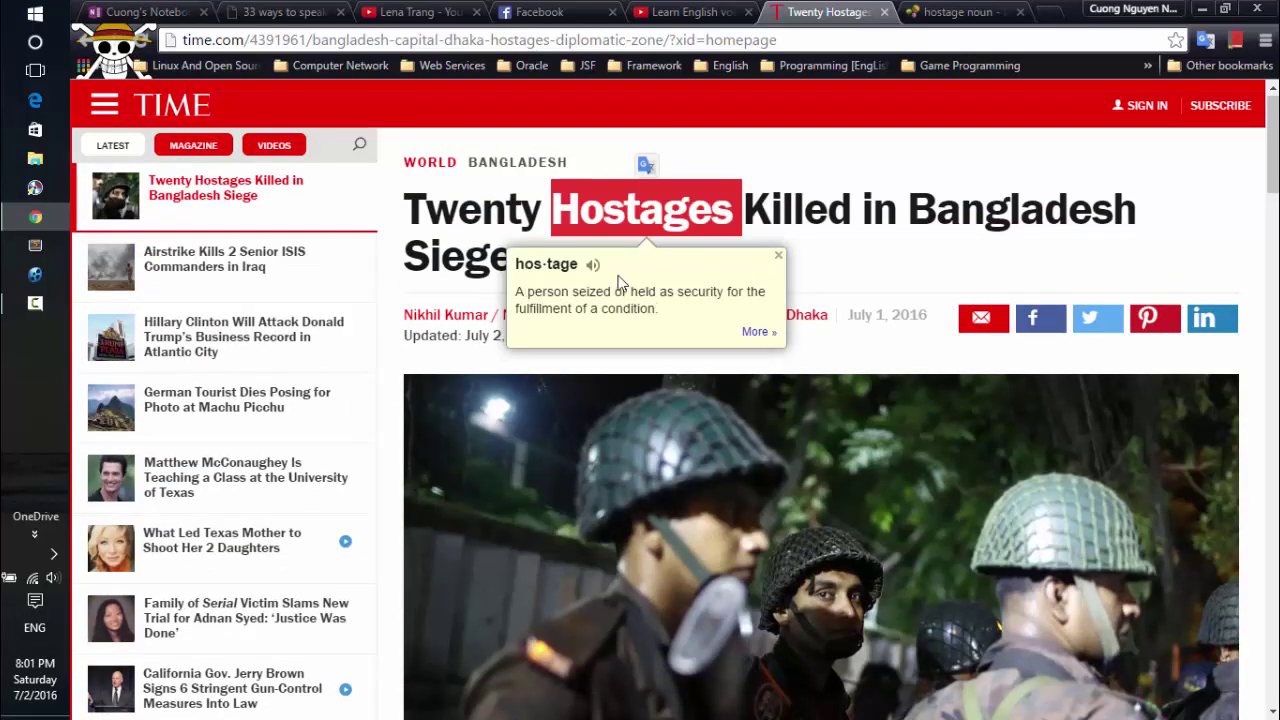
pyautogui.click(688, 322)
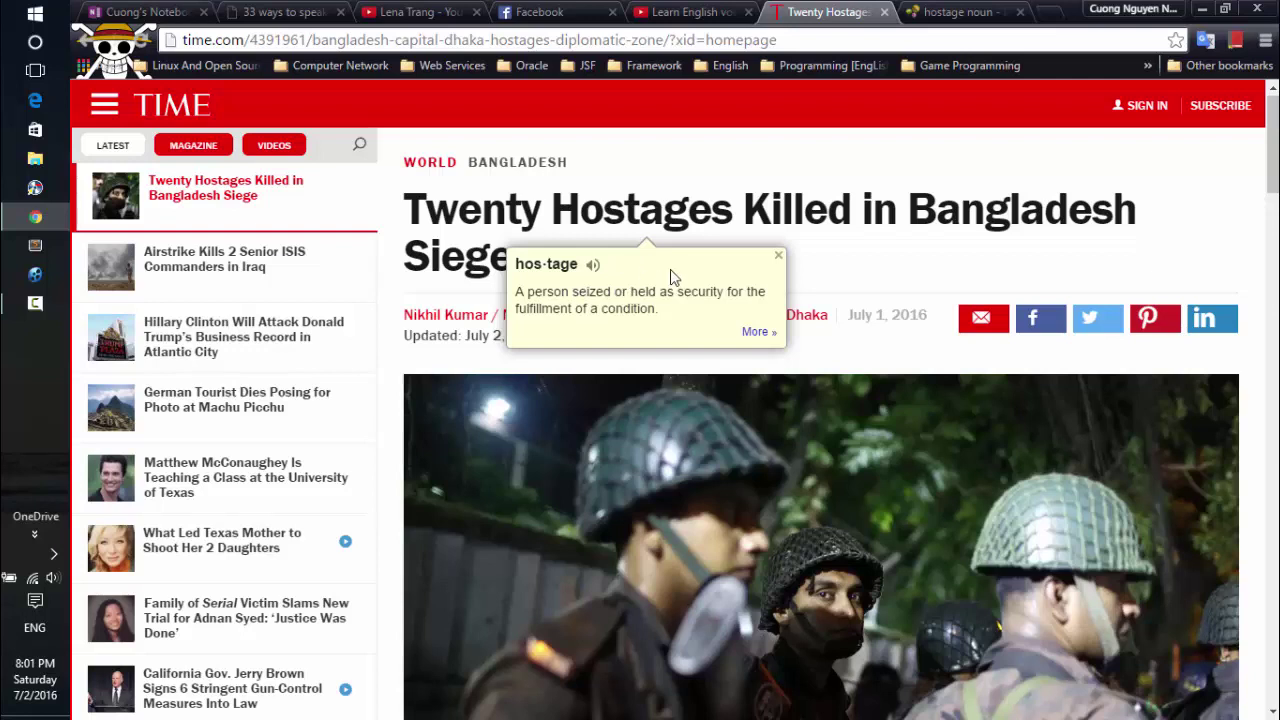
pyautogui.click(777, 256)
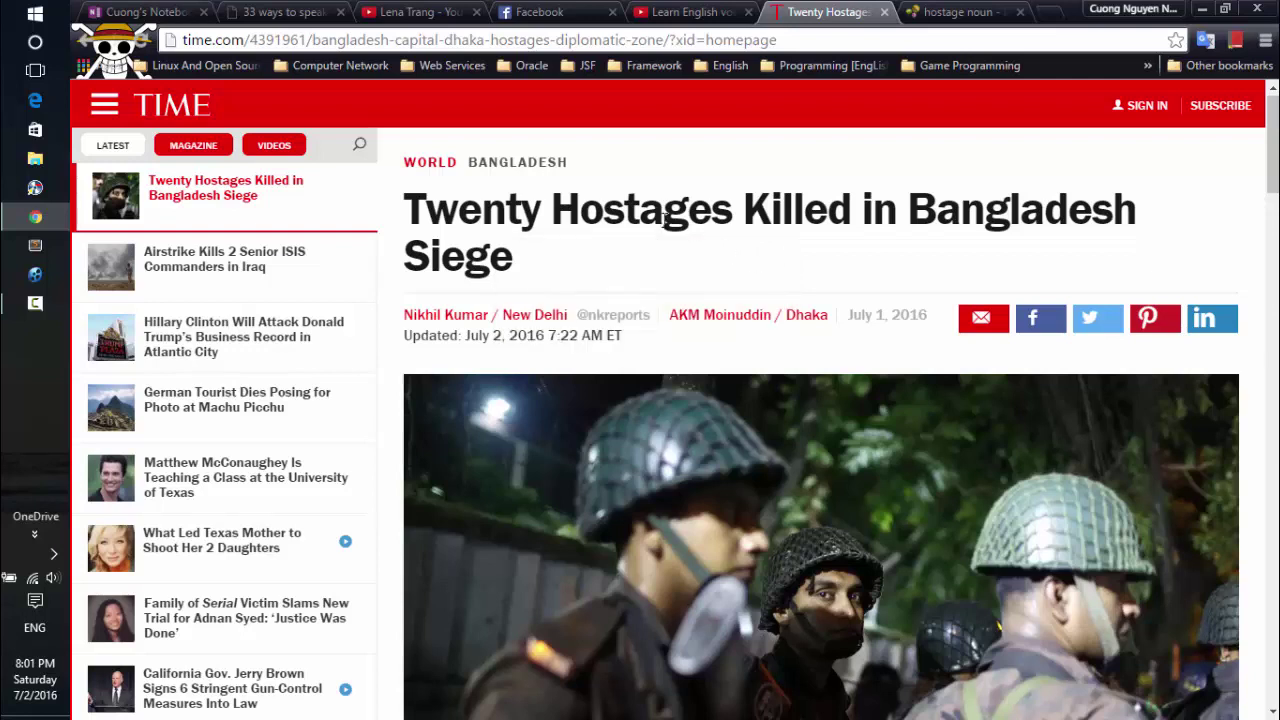
pyautogui.doubleClick(665, 212)
pyautogui.click(661, 250)
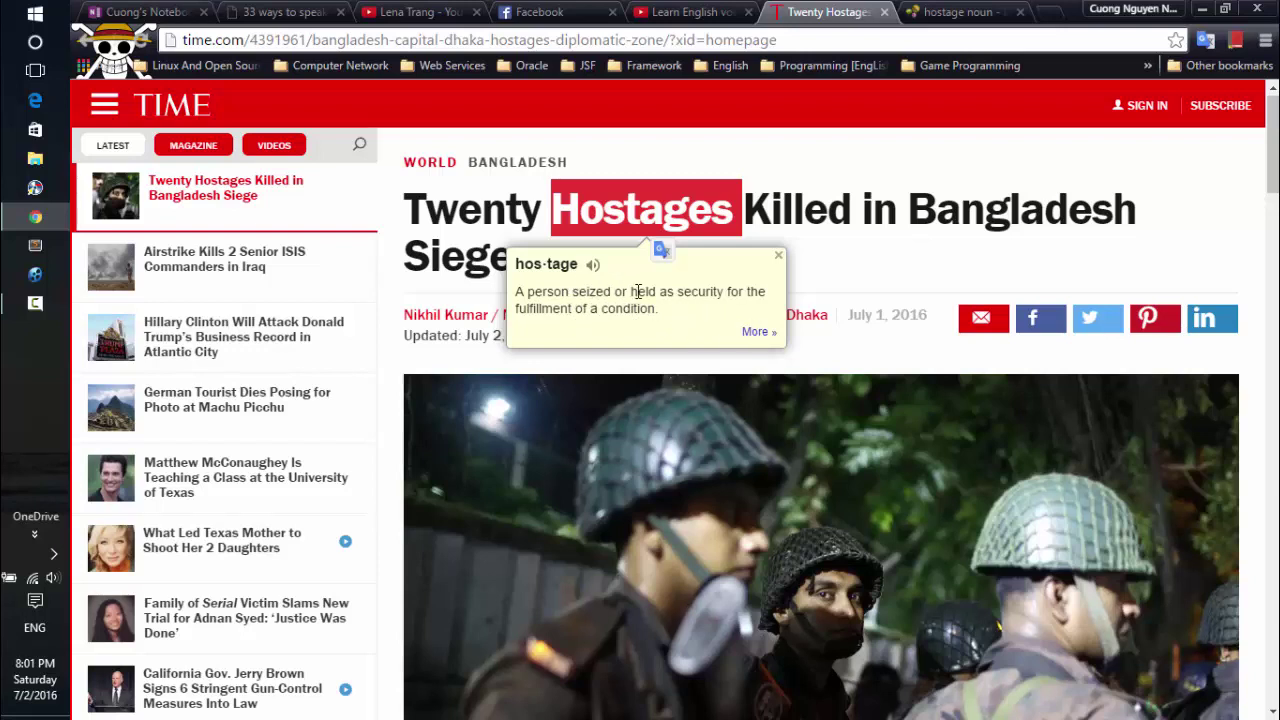
pyautogui.click(776, 256)
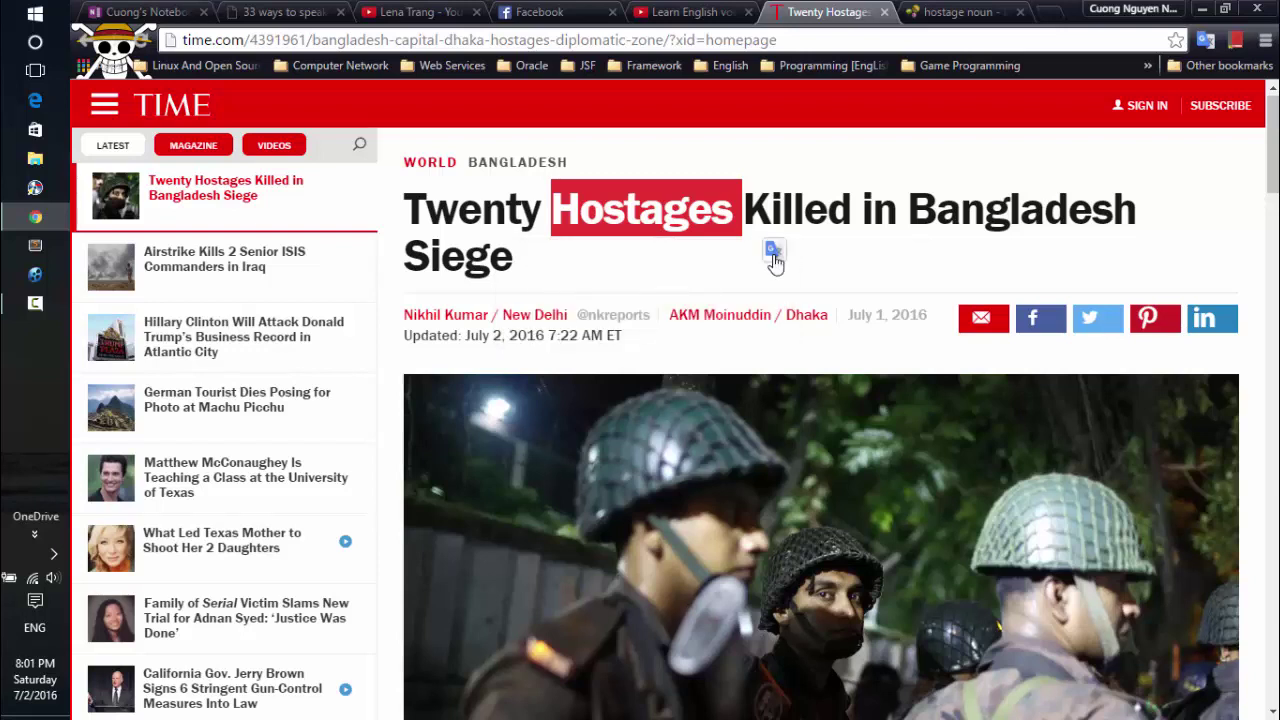
pyautogui.click(821, 262)
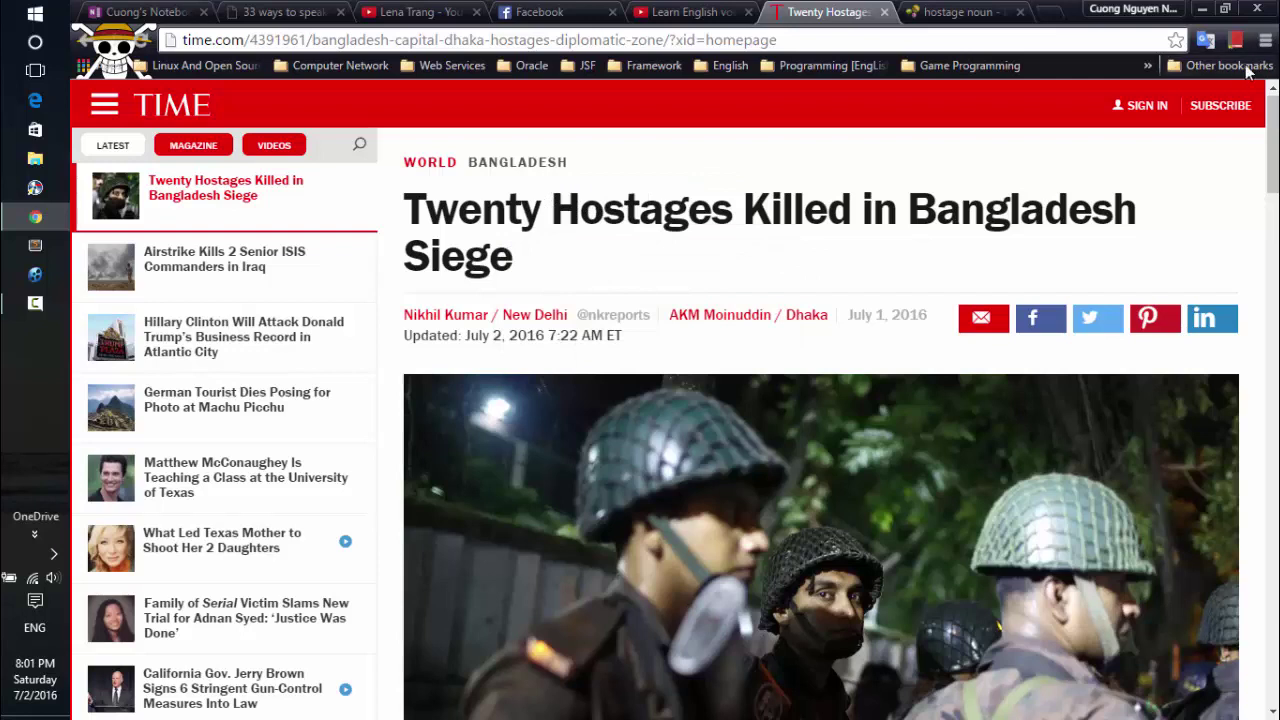
# Step: Toggle the Google Dictionary lookup box off, then close the Oxford 'hostage noun' tab
pyautogui.click(1236, 40)
pyautogui.click(809, 248)
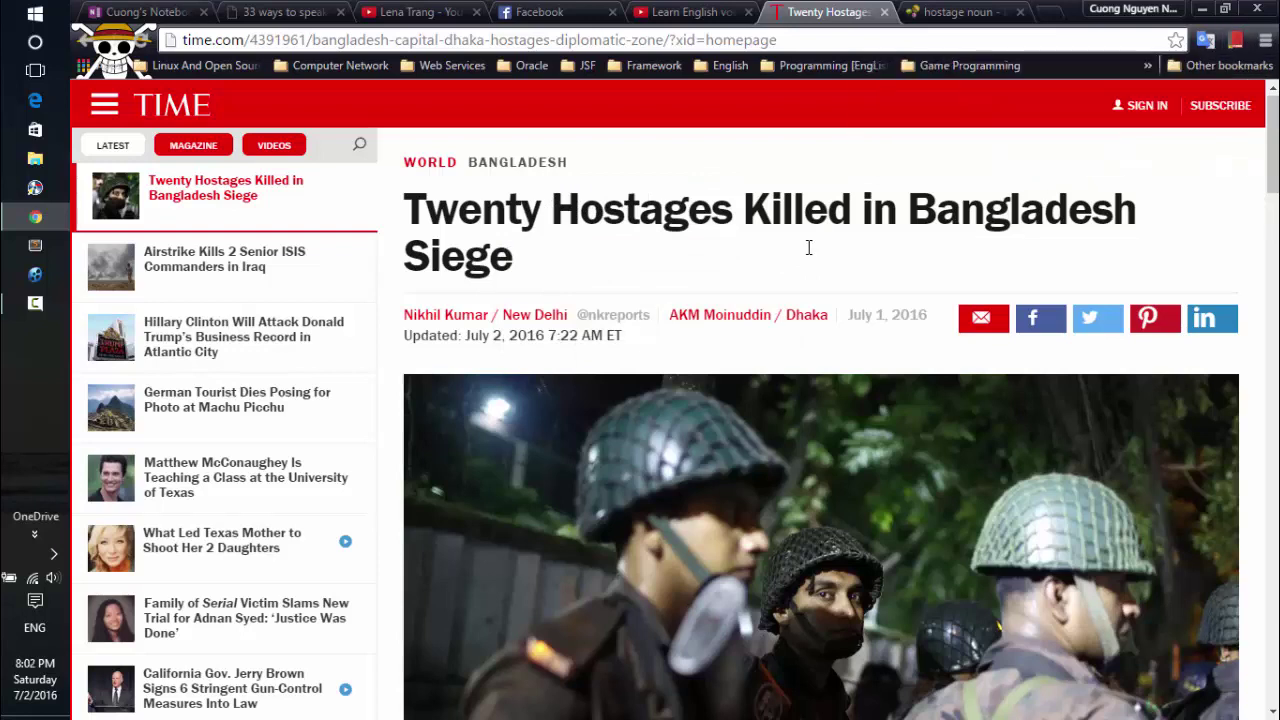
pyautogui.click(1019, 12)
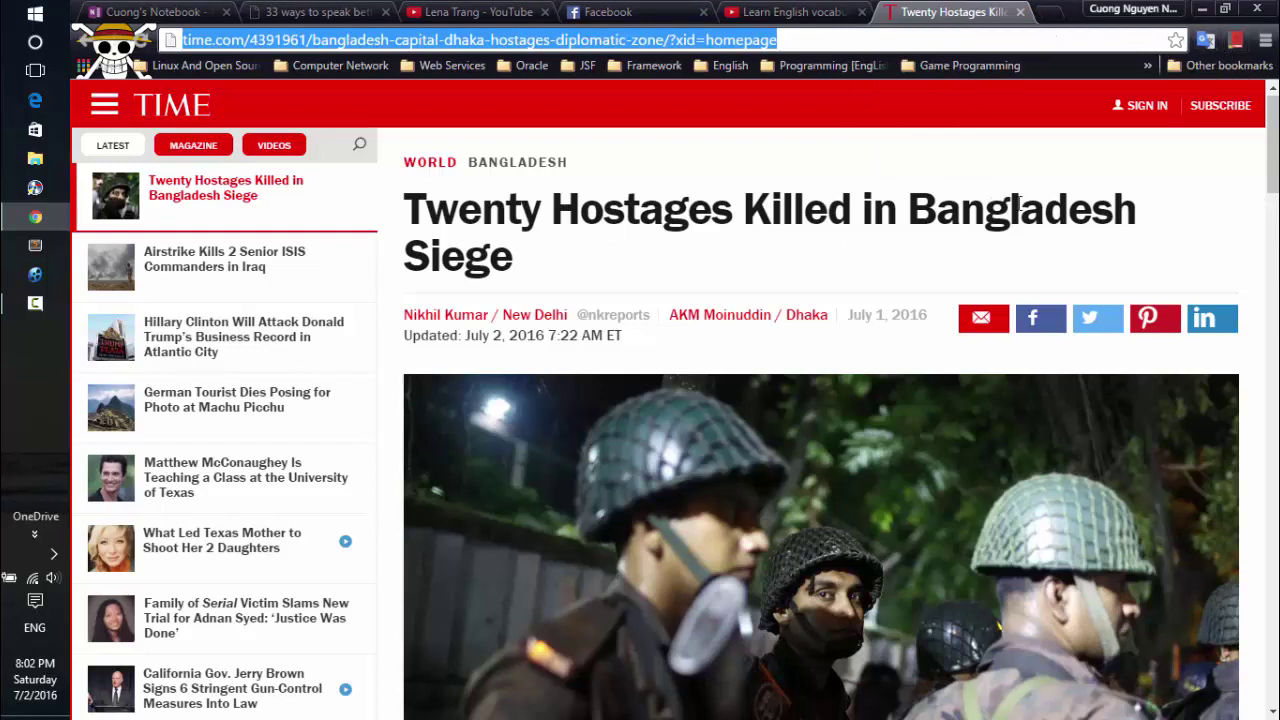
# Step: Open a new blank tab next to the TIME siege article
pyautogui.click(1048, 11)
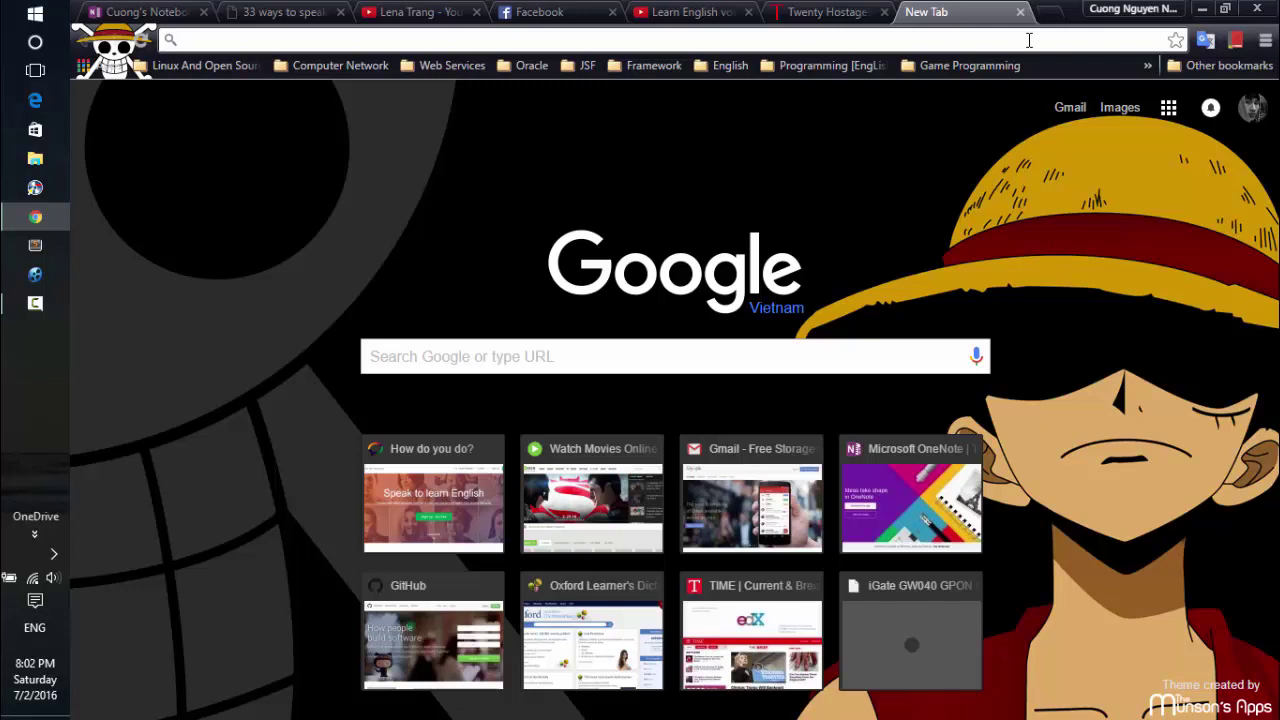
# Step: Search 'cambridge dictionary for chrome', open the Cambridge Dictionaries Online store result, then browse Web Store Extensions
pyautogui.write('d')
pyautogui.press('BackSpace')
pyautogui.press('BackSpace')
pyautogui.write('cam')
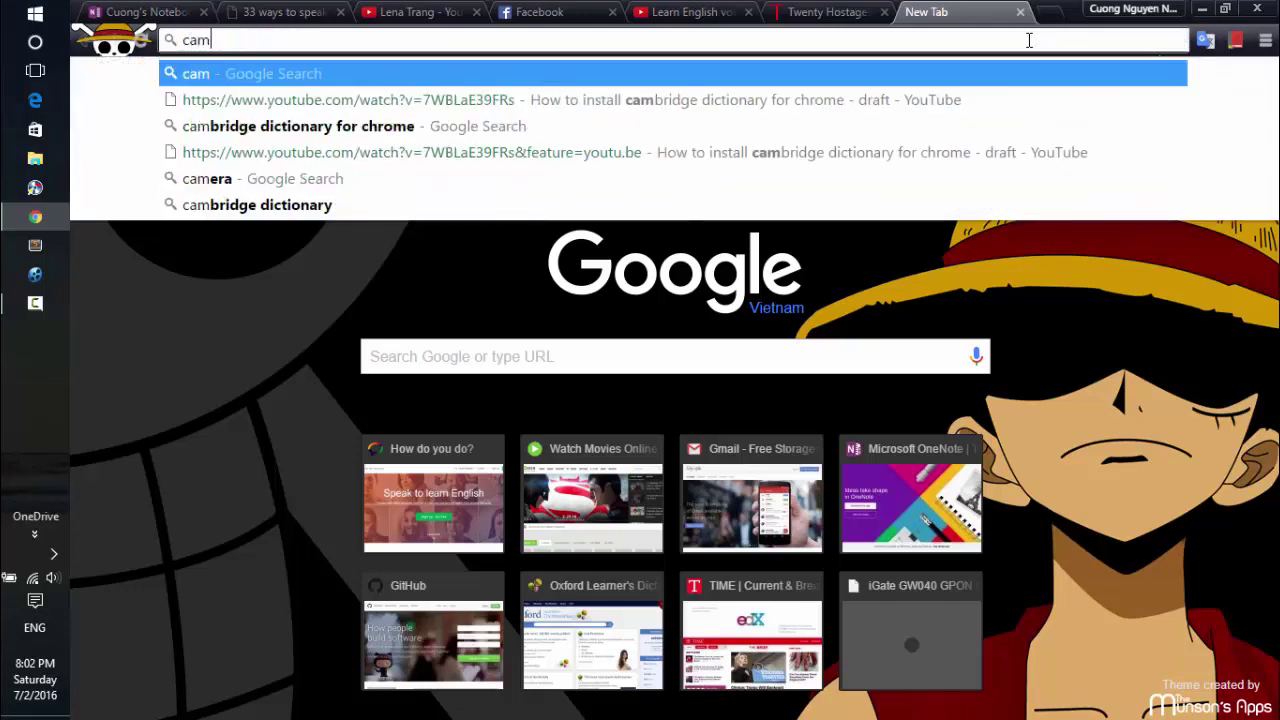
pyautogui.press('Down')
pyautogui.press('Return')
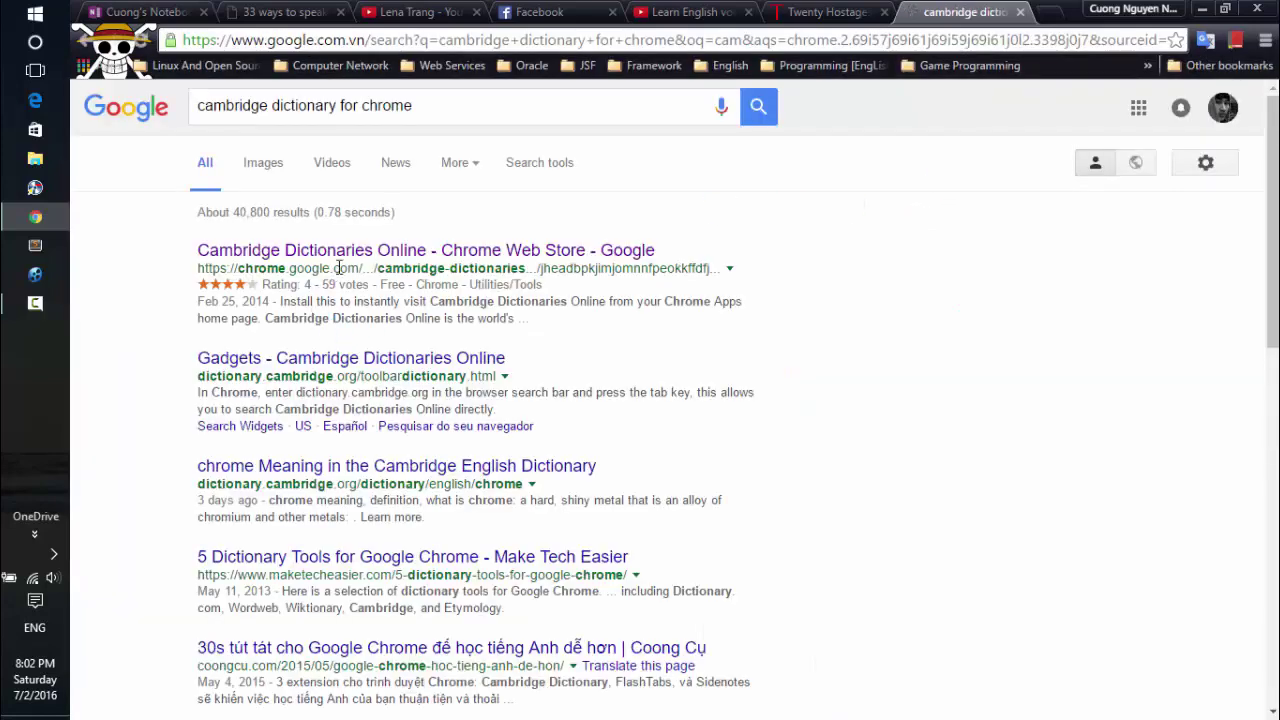
pyautogui.click(356, 251)
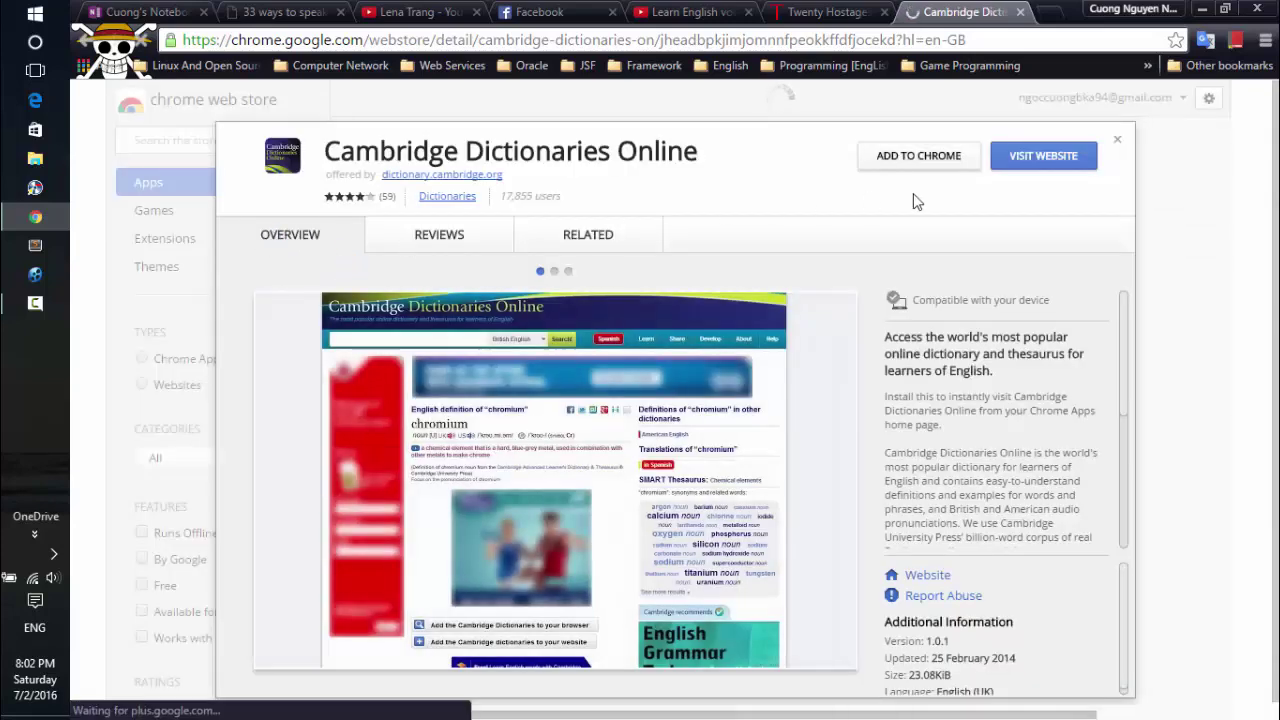
pyautogui.click(1116, 143)
pyautogui.click(186, 247)
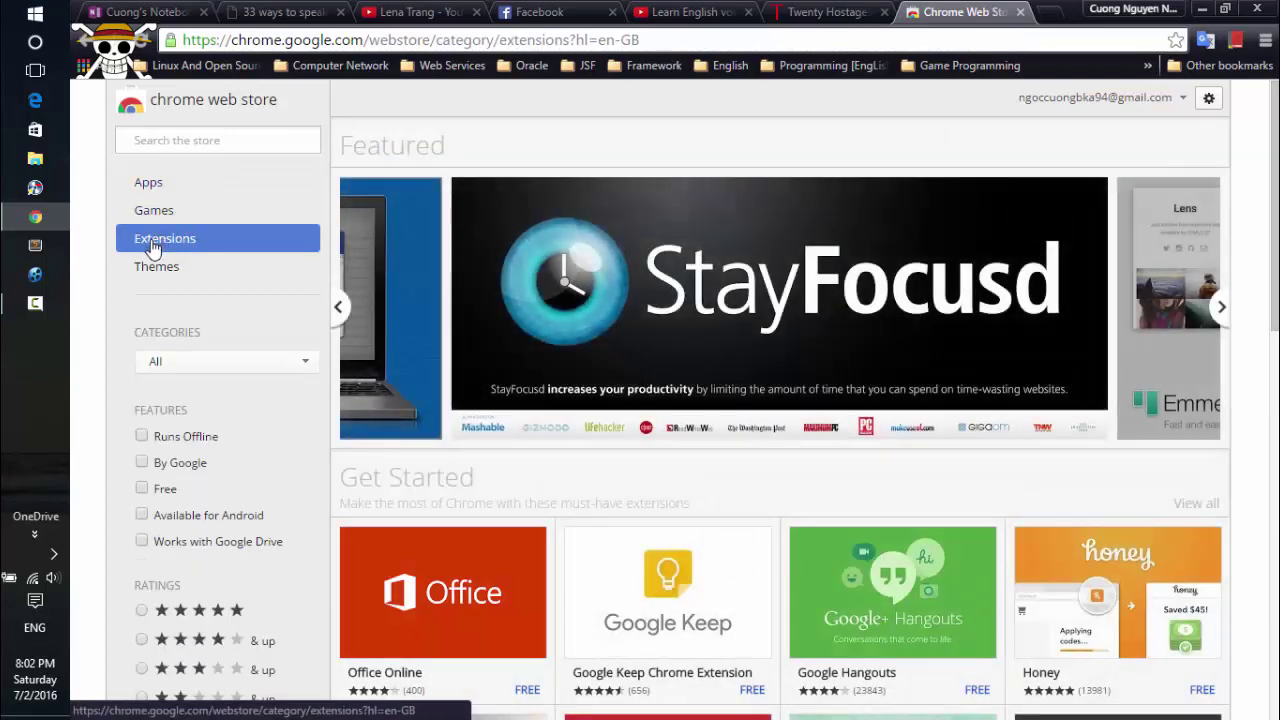
# Step: Search the Web Store for 'cambridge dictionary' and filter the results to Extensions only
pyautogui.click(244, 140)
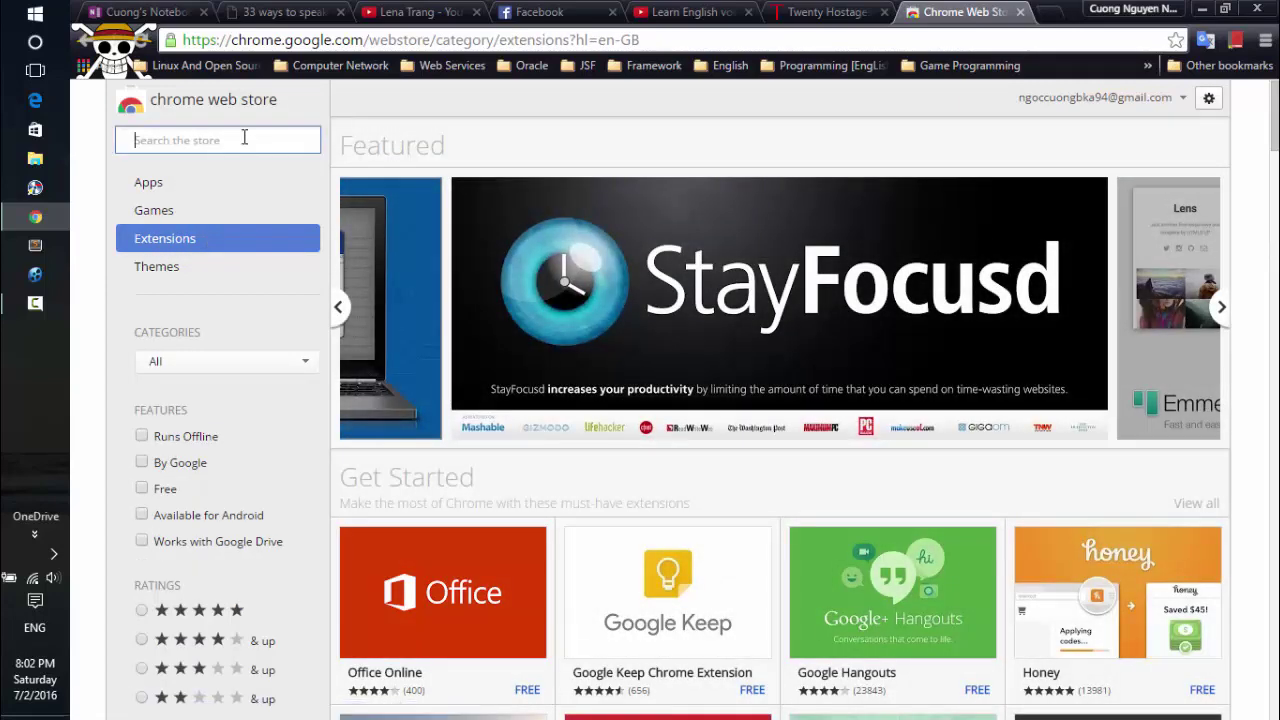
pyautogui.write('cam')
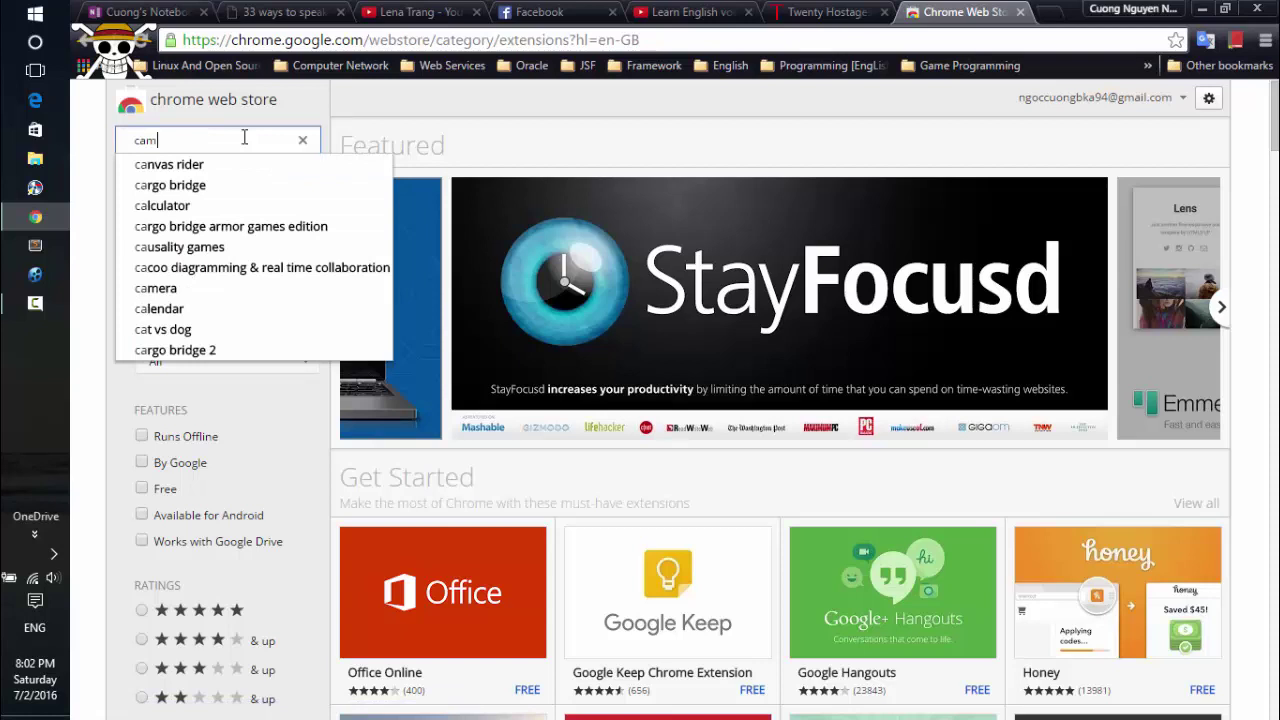
pyautogui.write('bridge diction')
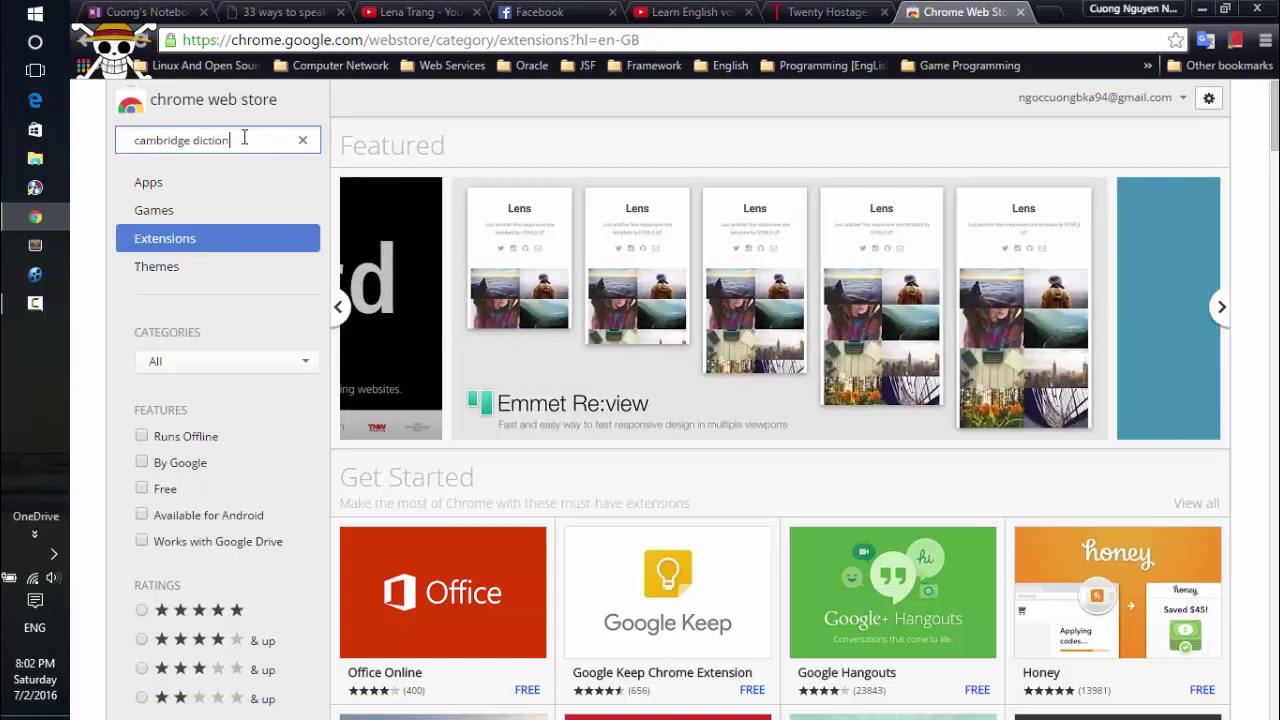
pyautogui.press('Return')
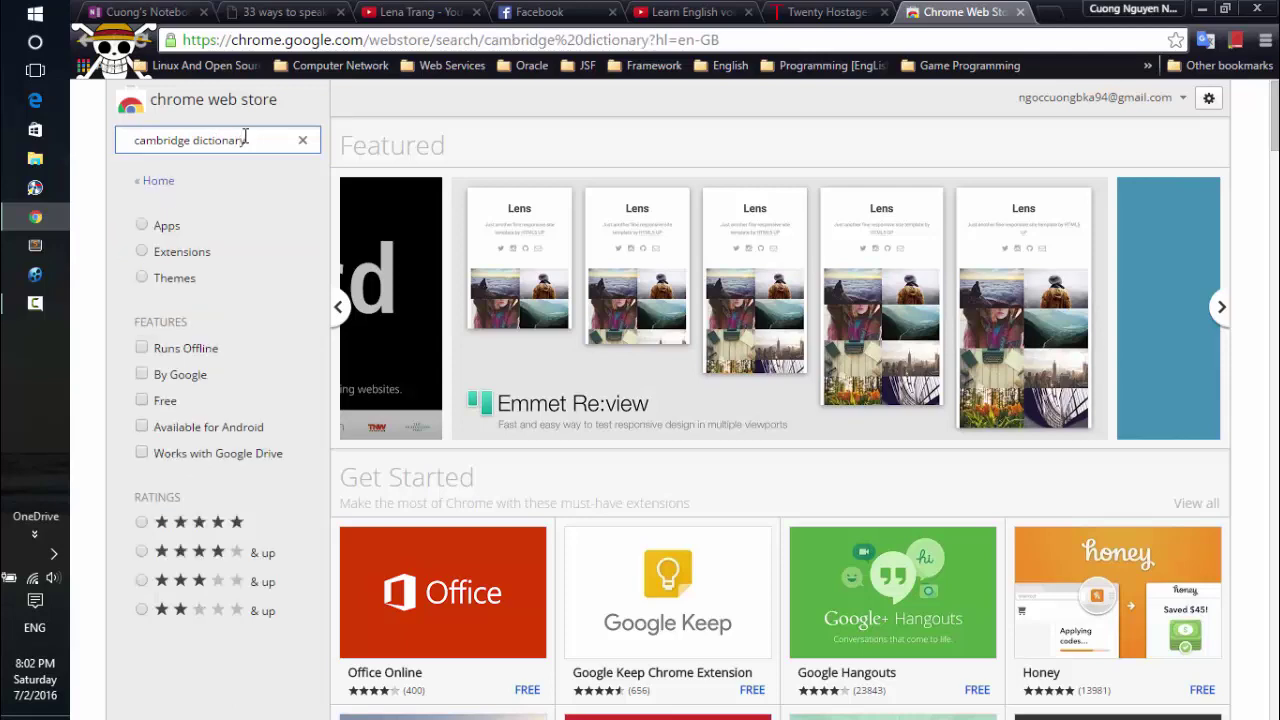
pyautogui.click(175, 254)
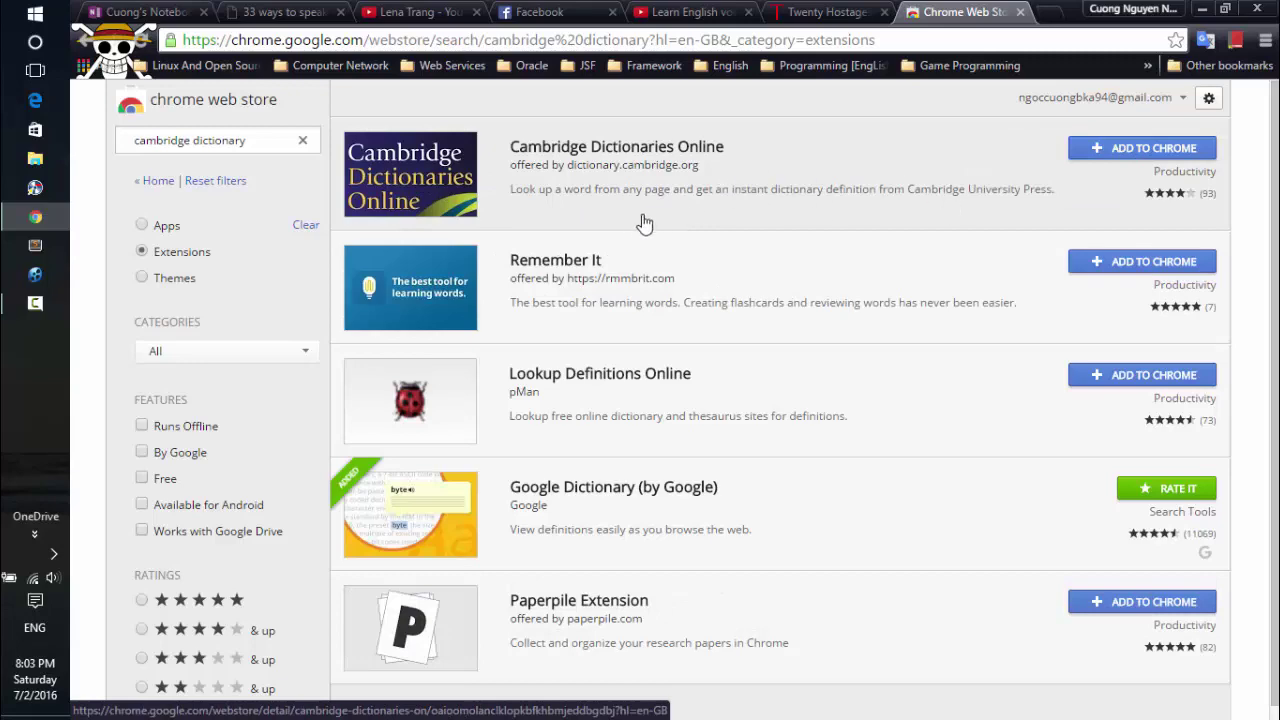
pyautogui.scroll(-1, 820, 470)
pyautogui.scroll(1, 815, 480)
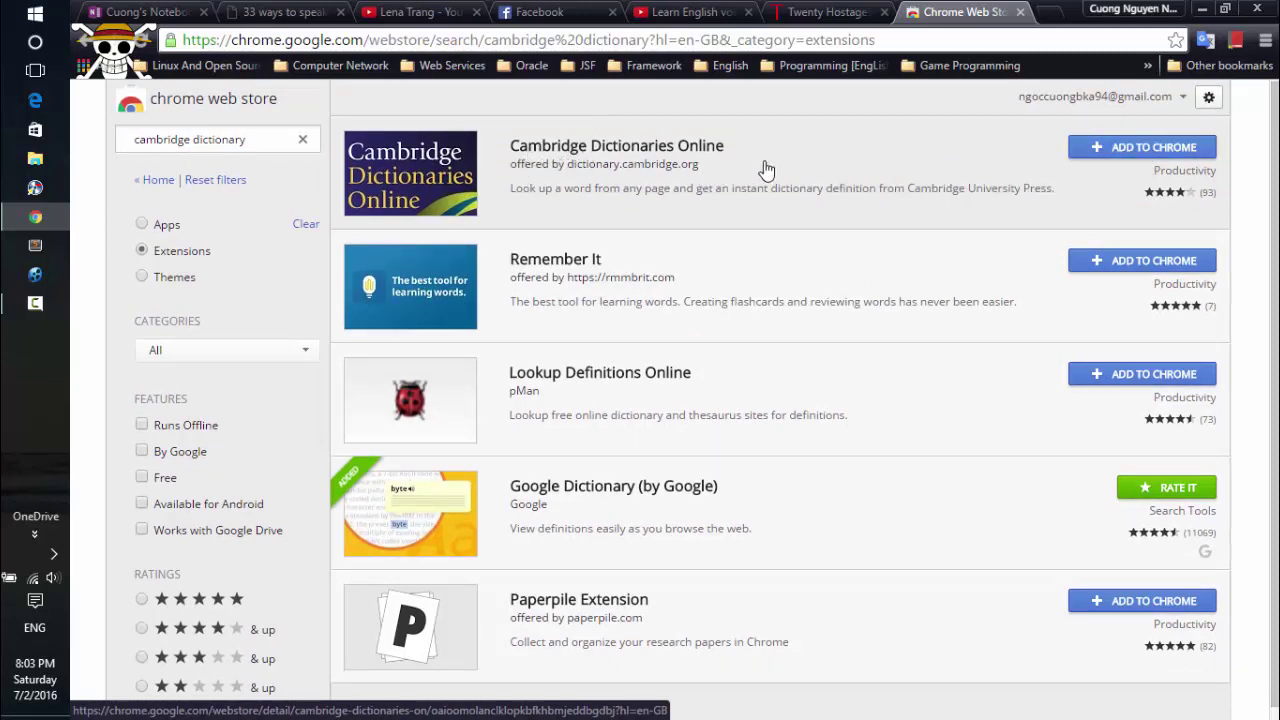
# Step: Install the Cambridge Dictionaries Online extension, dismiss its added notice, and close the web store tab
pyautogui.click(1120, 150)
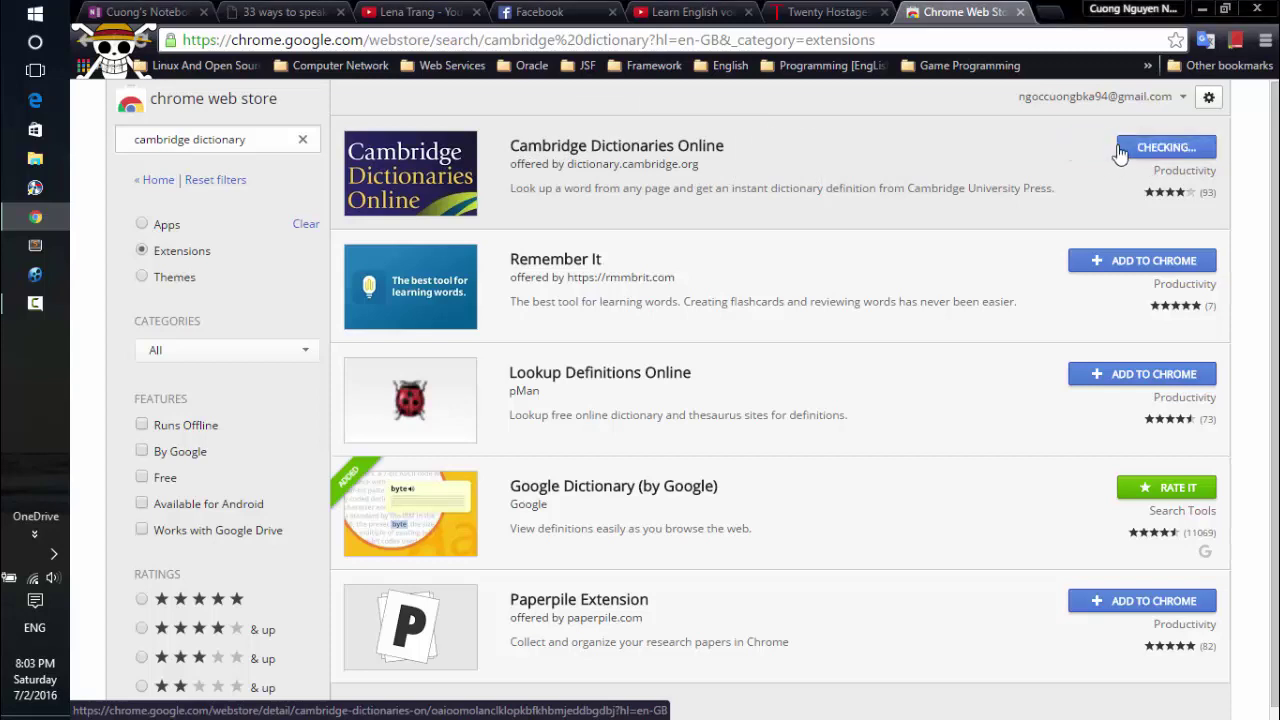
pyautogui.click(712, 197)
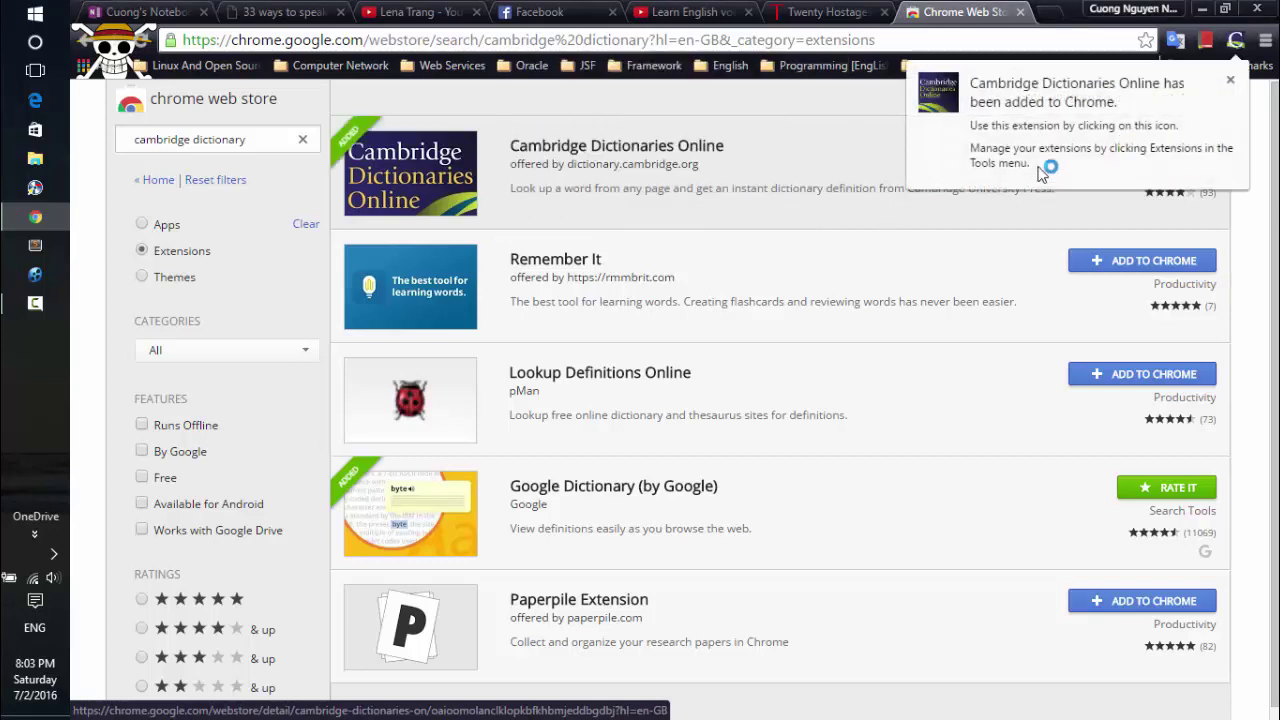
pyautogui.click(1230, 80)
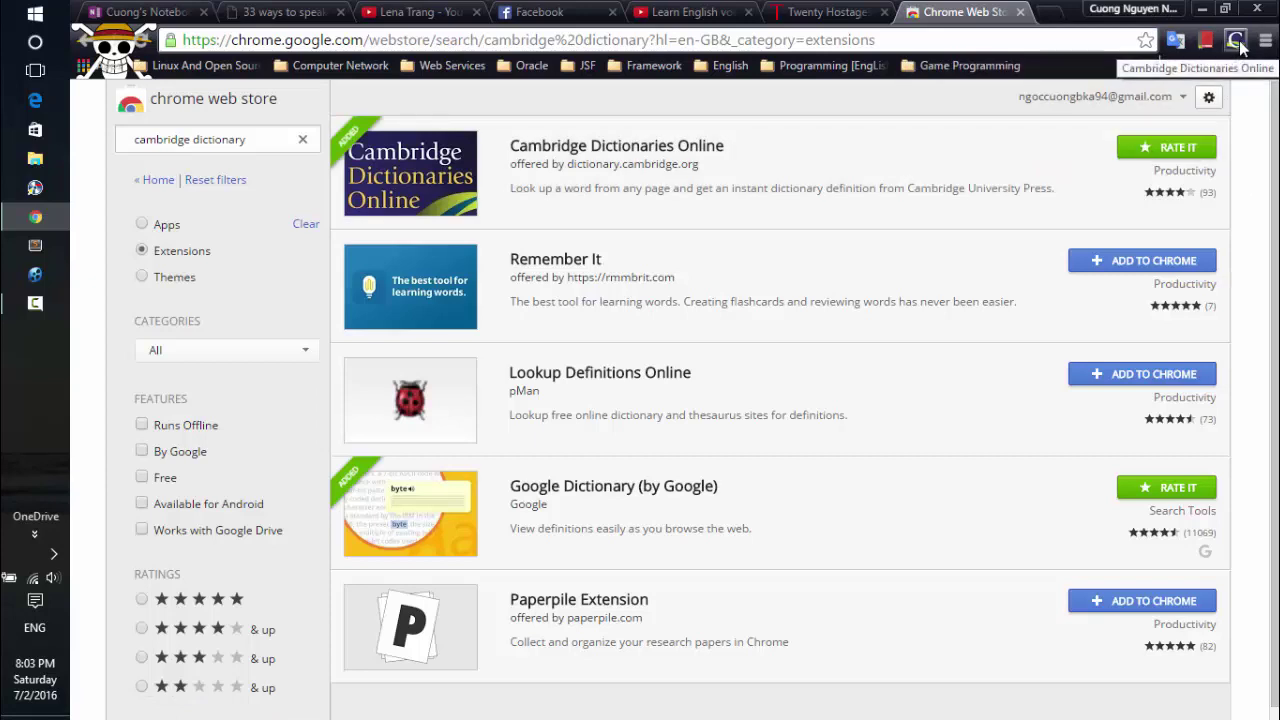
pyautogui.click(1020, 12)
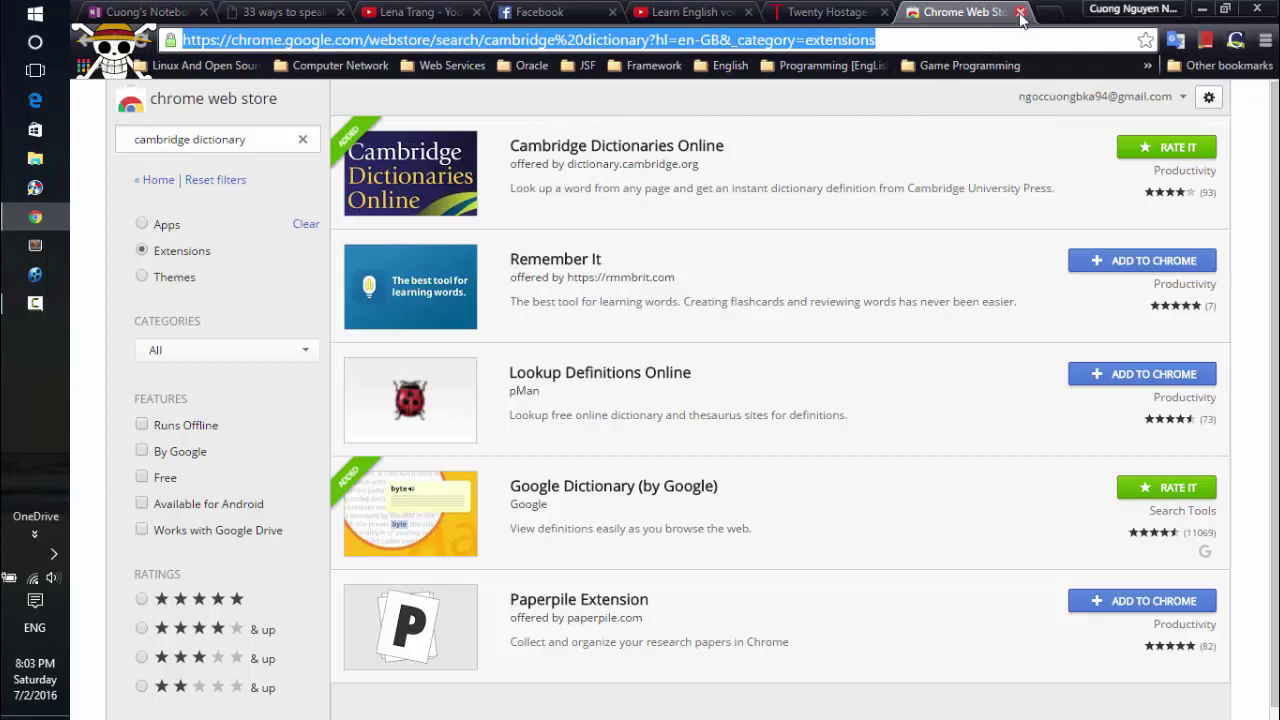
# Step: Confirm 'Hostages' still shows a pop-up definition, close it, and reload the TIME article
pyautogui.click(661, 214)
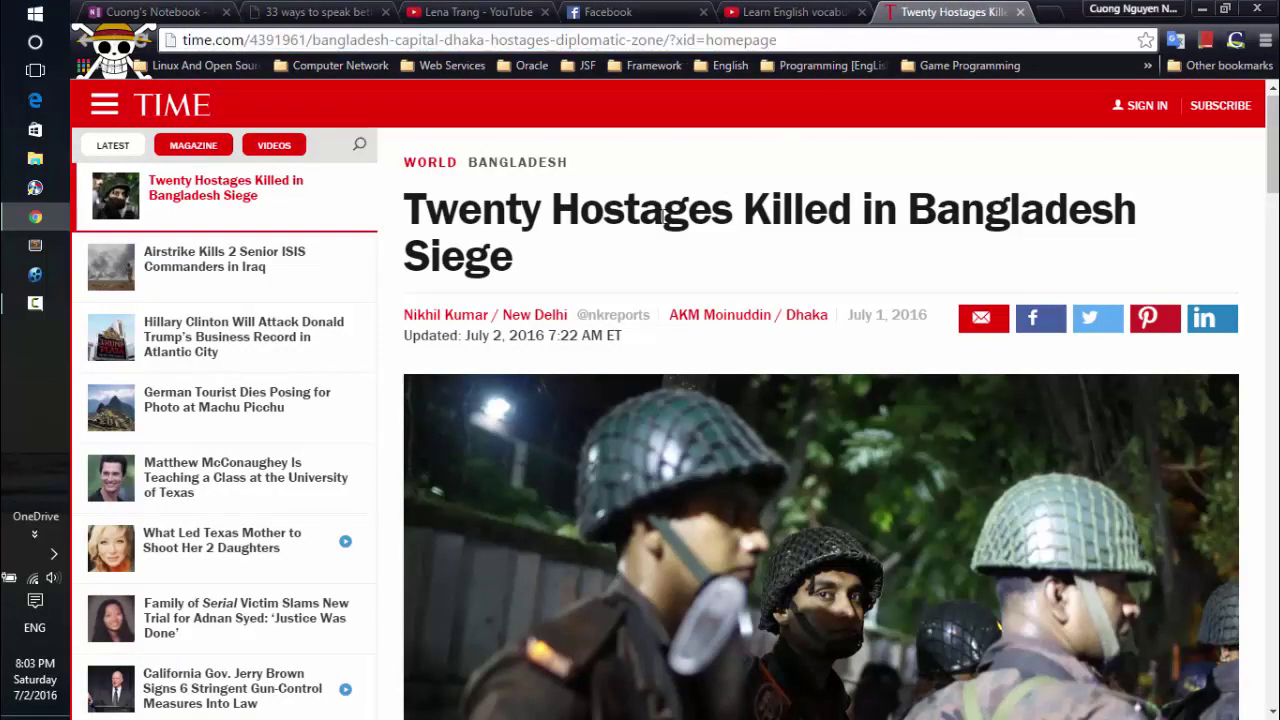
pyautogui.doubleClick(664, 213)
pyautogui.click(818, 220)
pyautogui.click(829, 35)
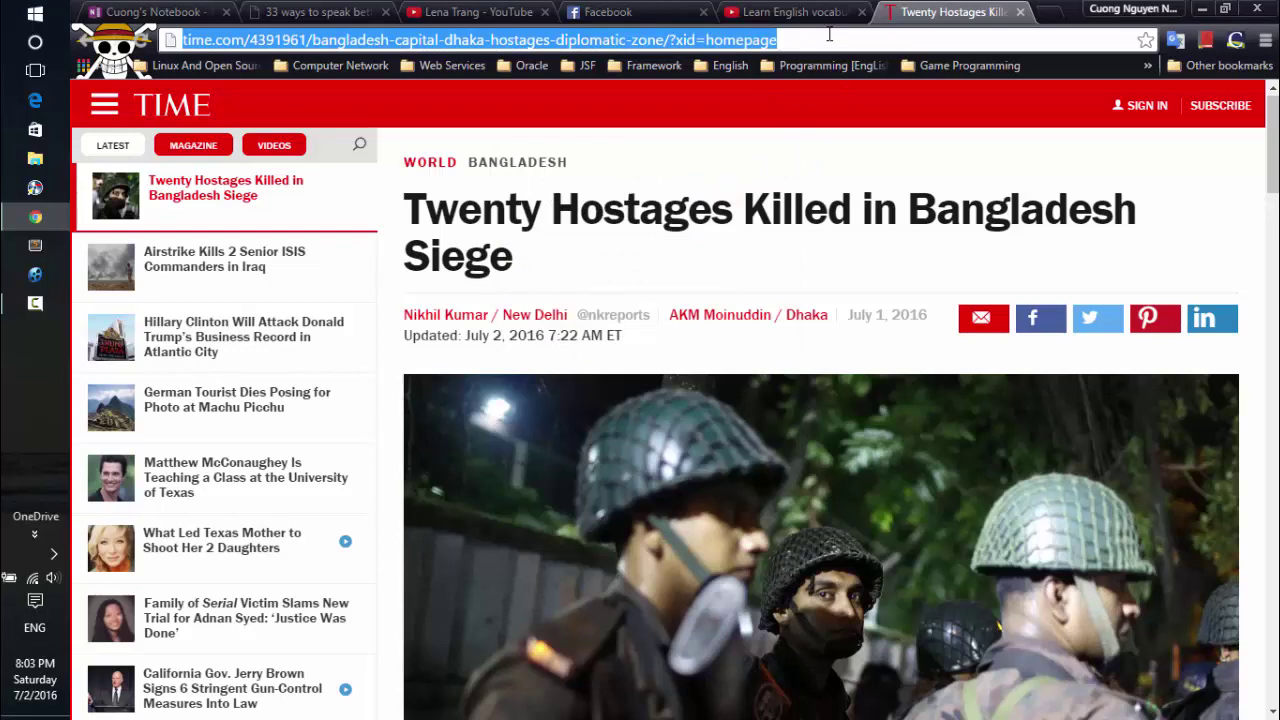
pyautogui.press('Return')
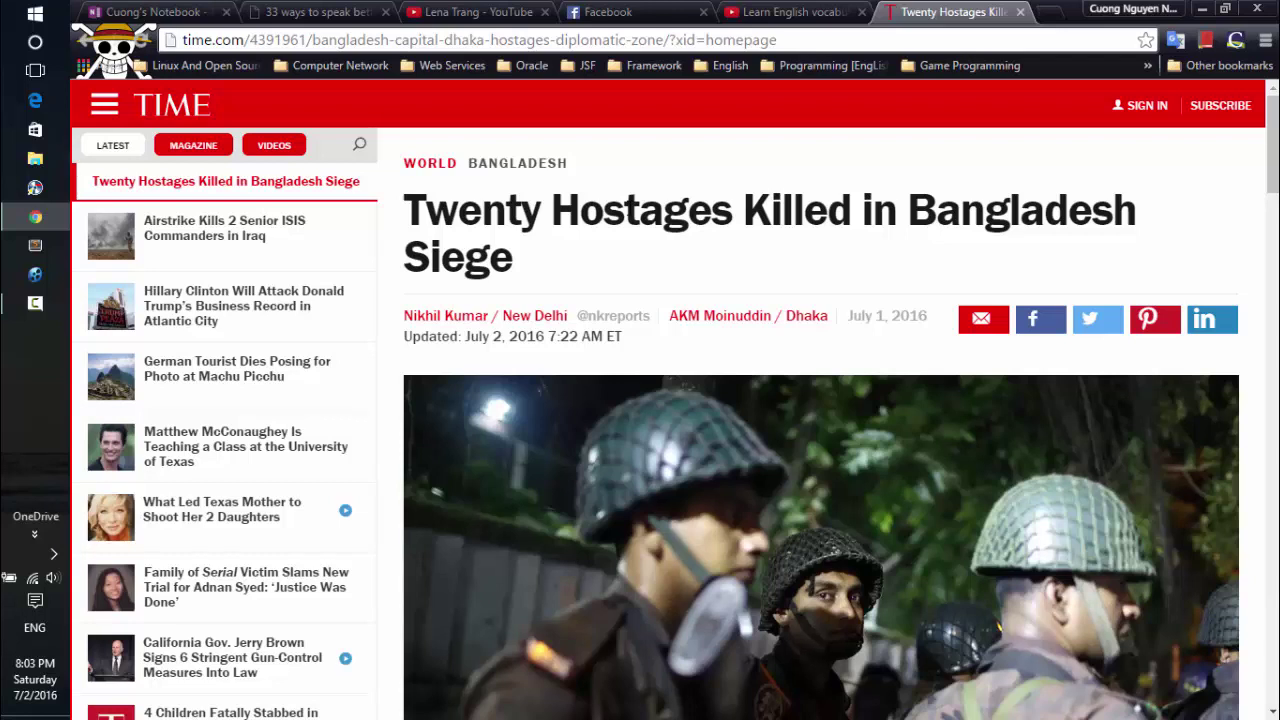
# Step: Double-click 'Hostages', select the short Google Dictionary definition to read it, then close the bubble
pyautogui.doubleClick(641, 210)
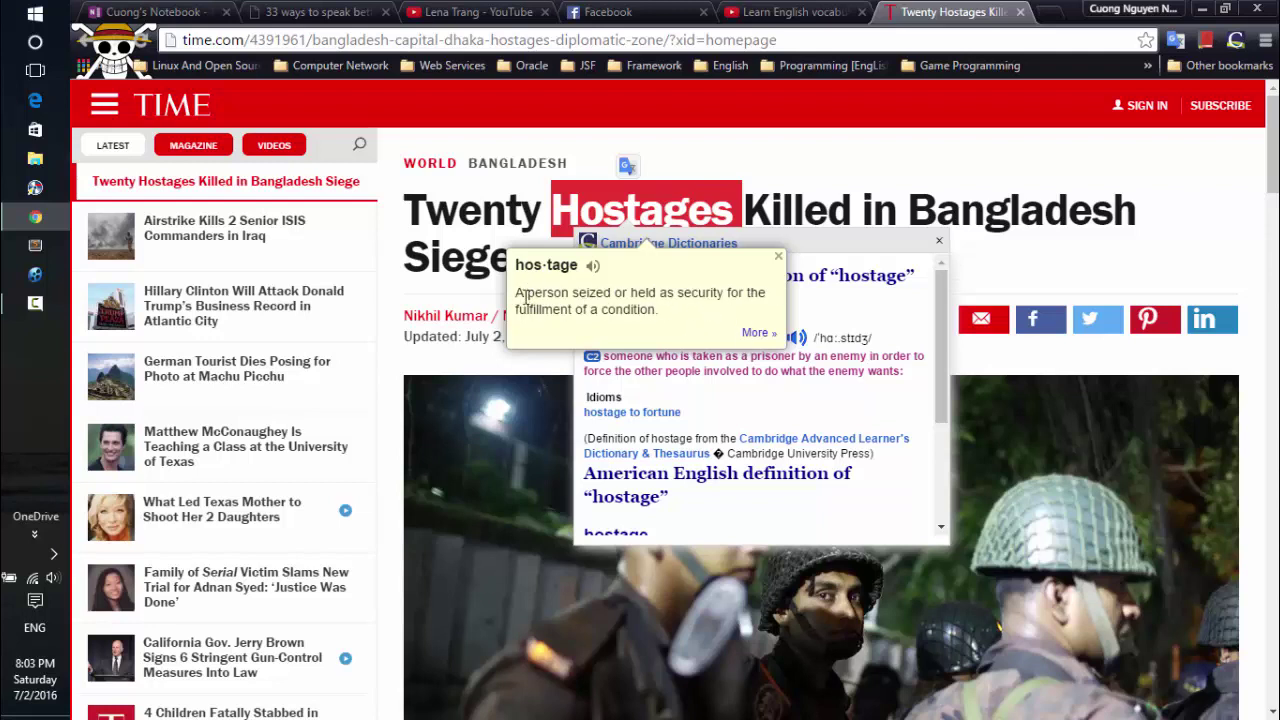
pyautogui.moveTo(670, 310); pyautogui.dragTo(516, 263)
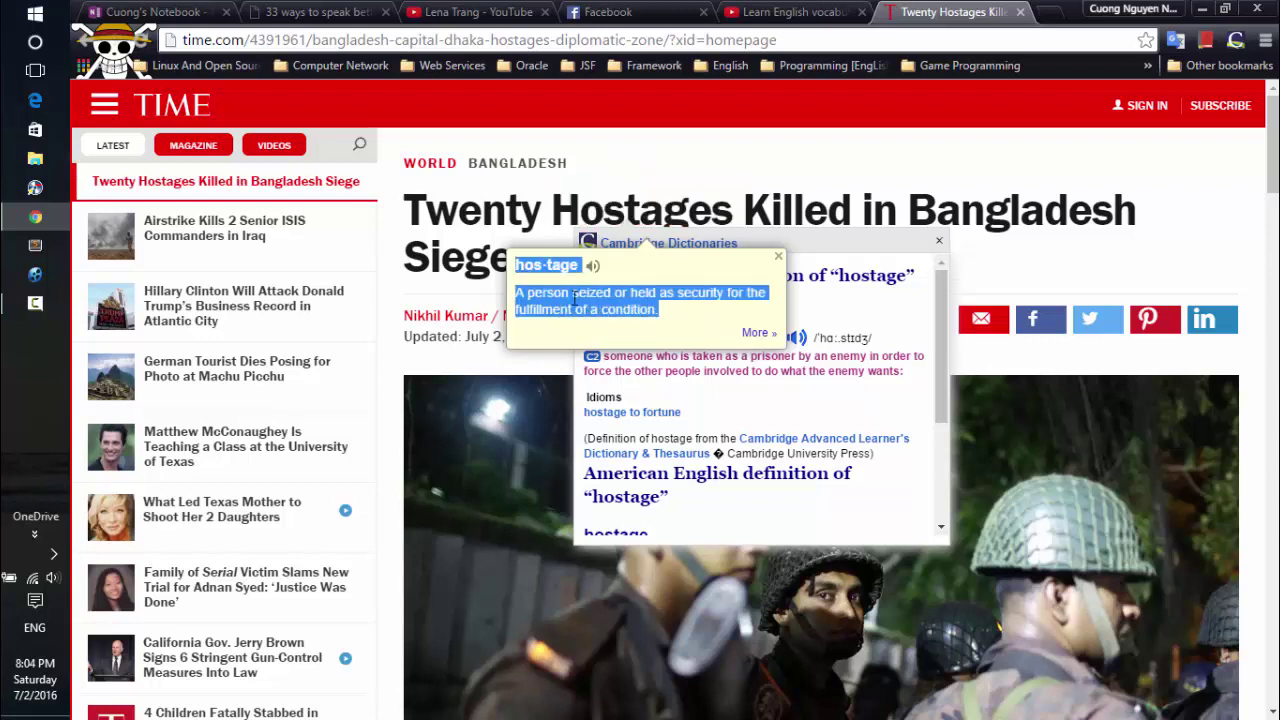
pyautogui.click(675, 313)
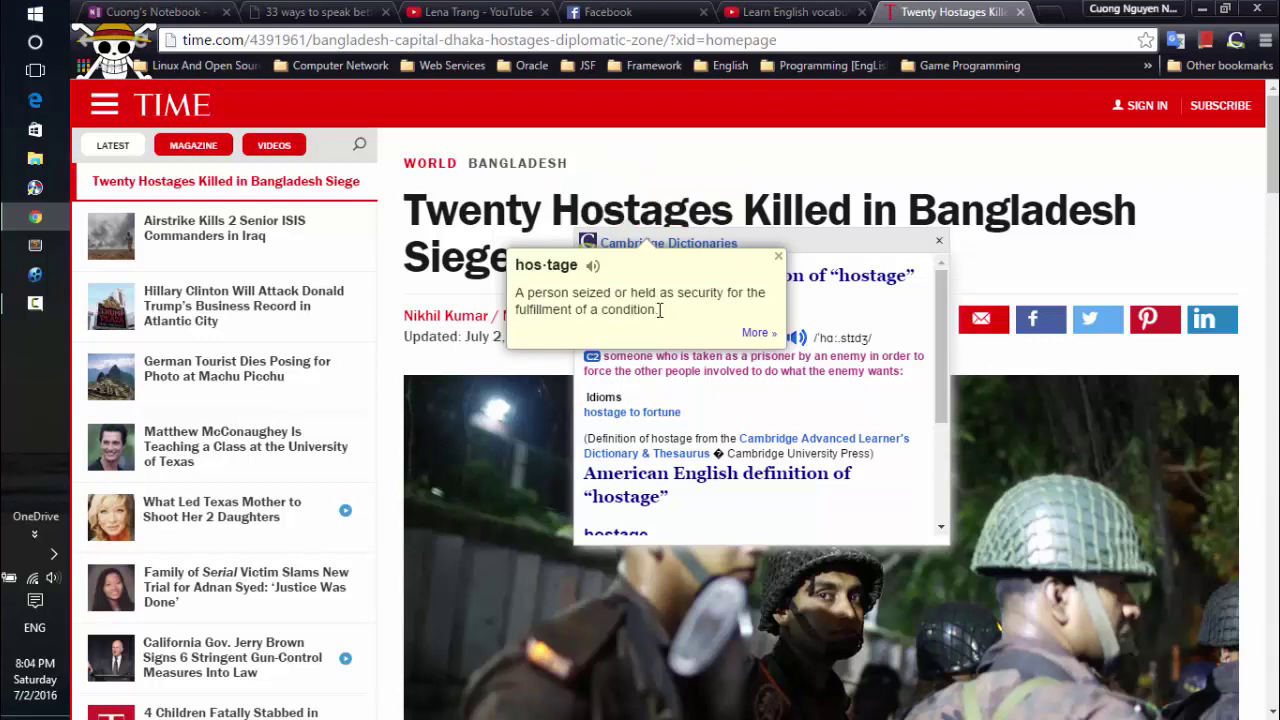
pyautogui.moveTo(659, 310); pyautogui.dragTo(516, 293)
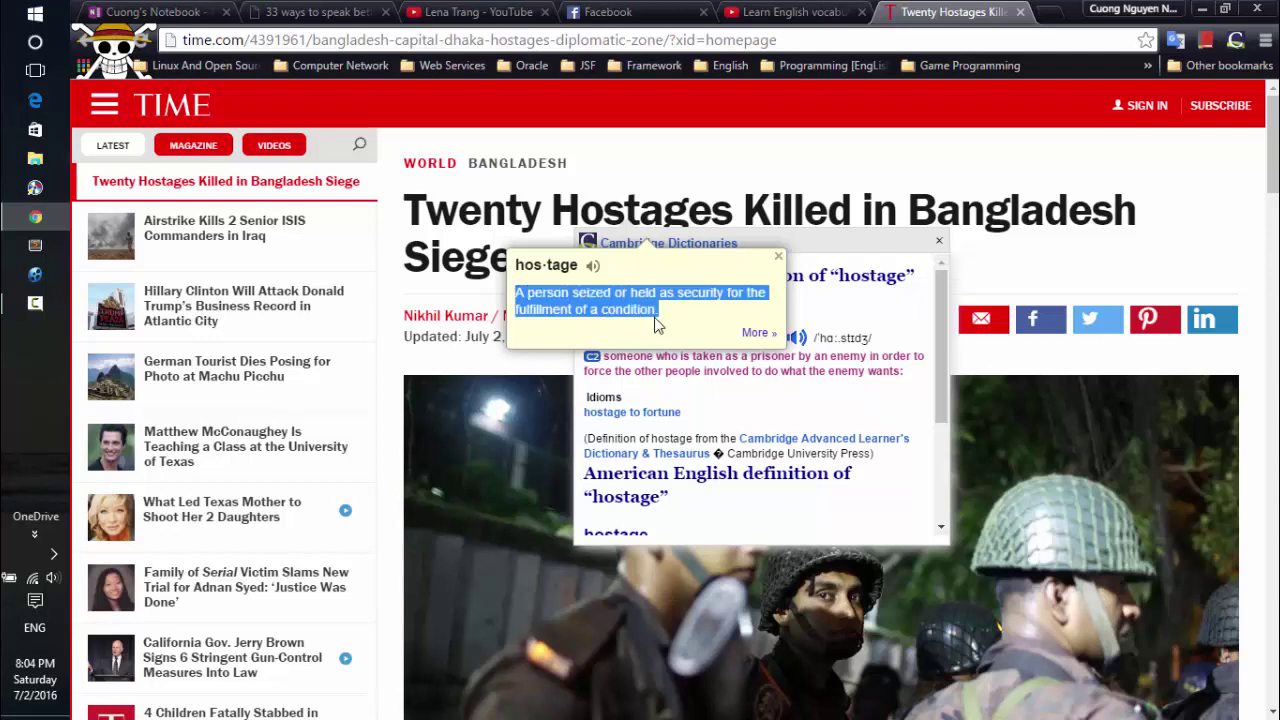
pyautogui.click(640, 272)
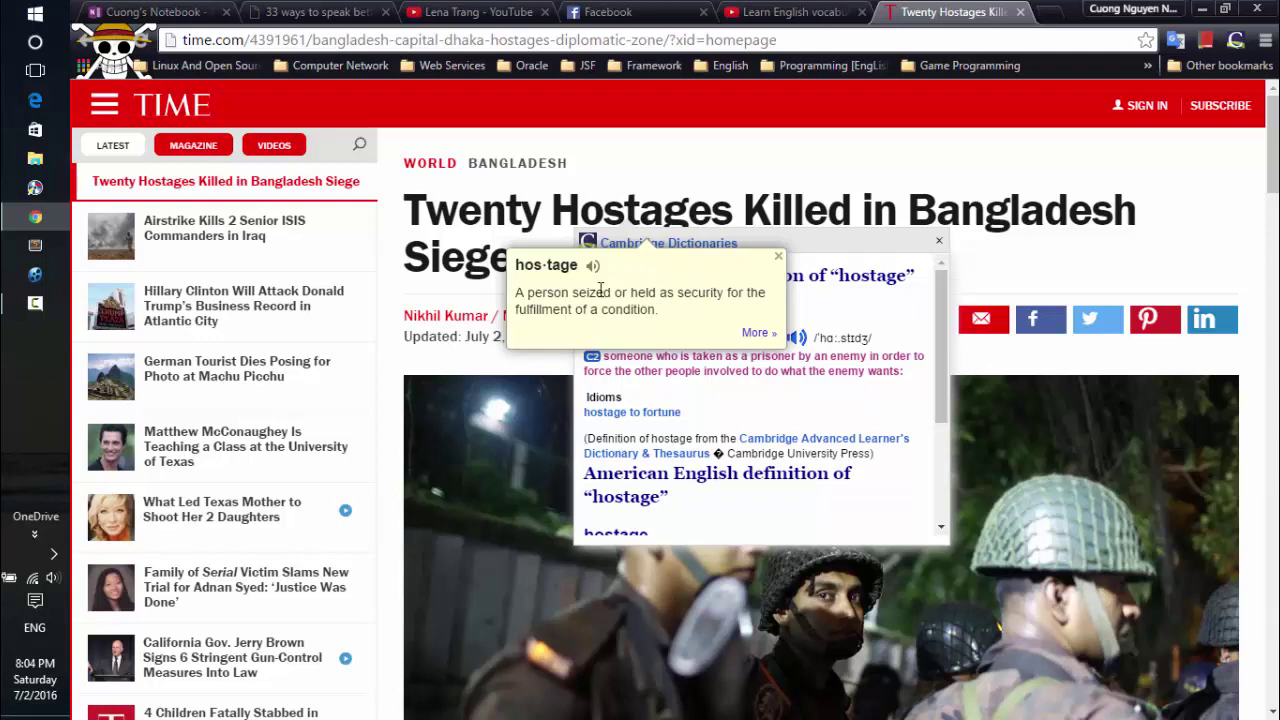
pyautogui.click(779, 259)
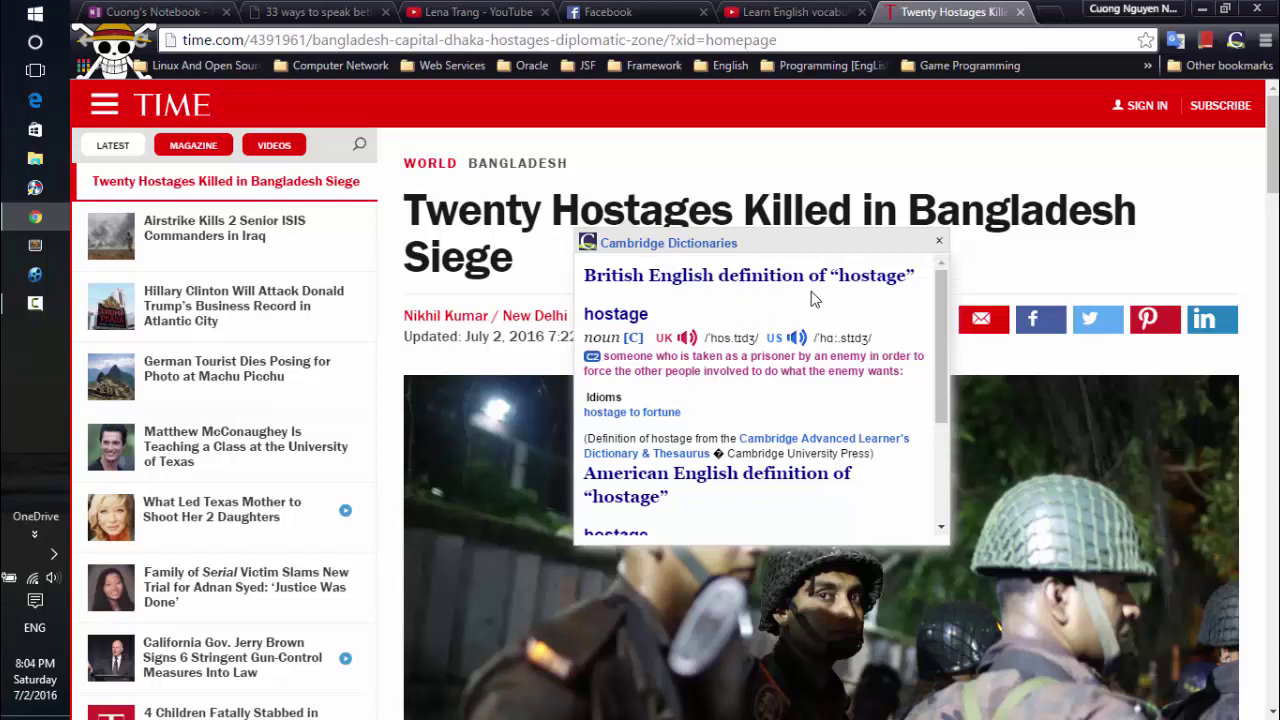
# Step: Scroll the Cambridge pop-up and highlight the US pronunciation of 'hostage'
pyautogui.scroll(-1, 725, 334)
pyautogui.scroll(-1, 725, 340)
pyautogui.scroll(3, 730, 360)
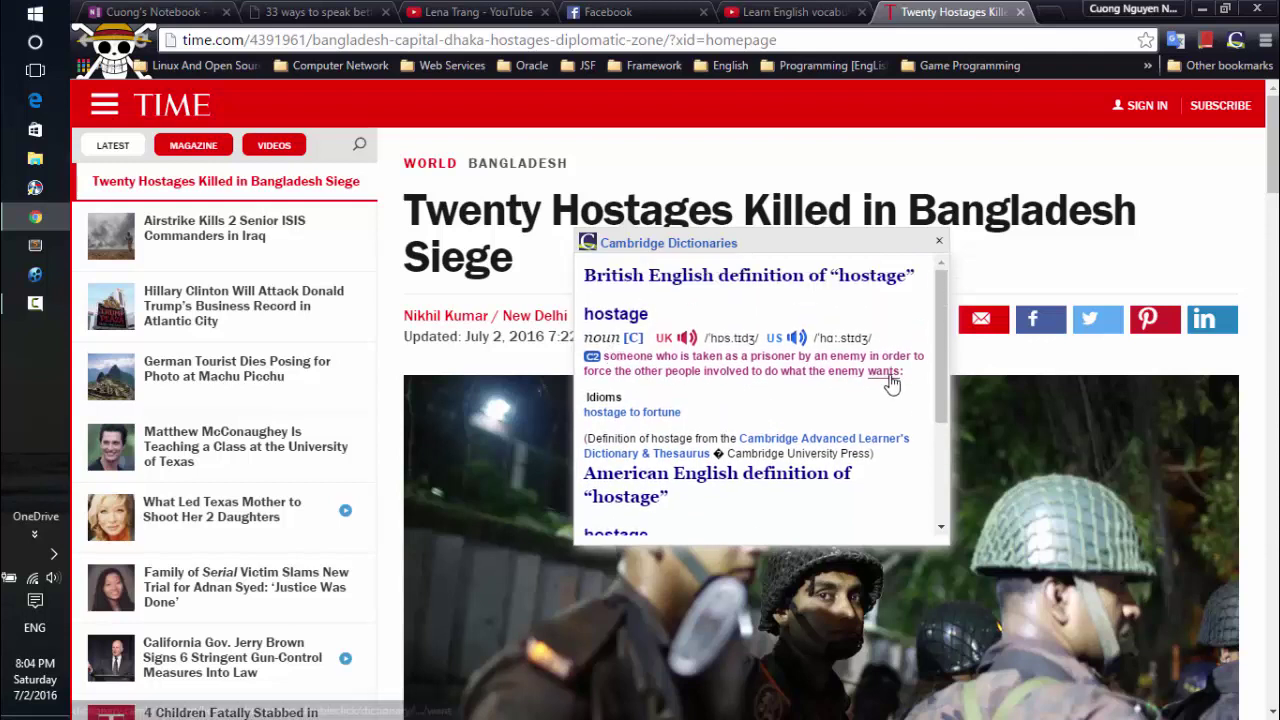
pyautogui.moveTo(815, 338); pyautogui.dragTo(879, 340)
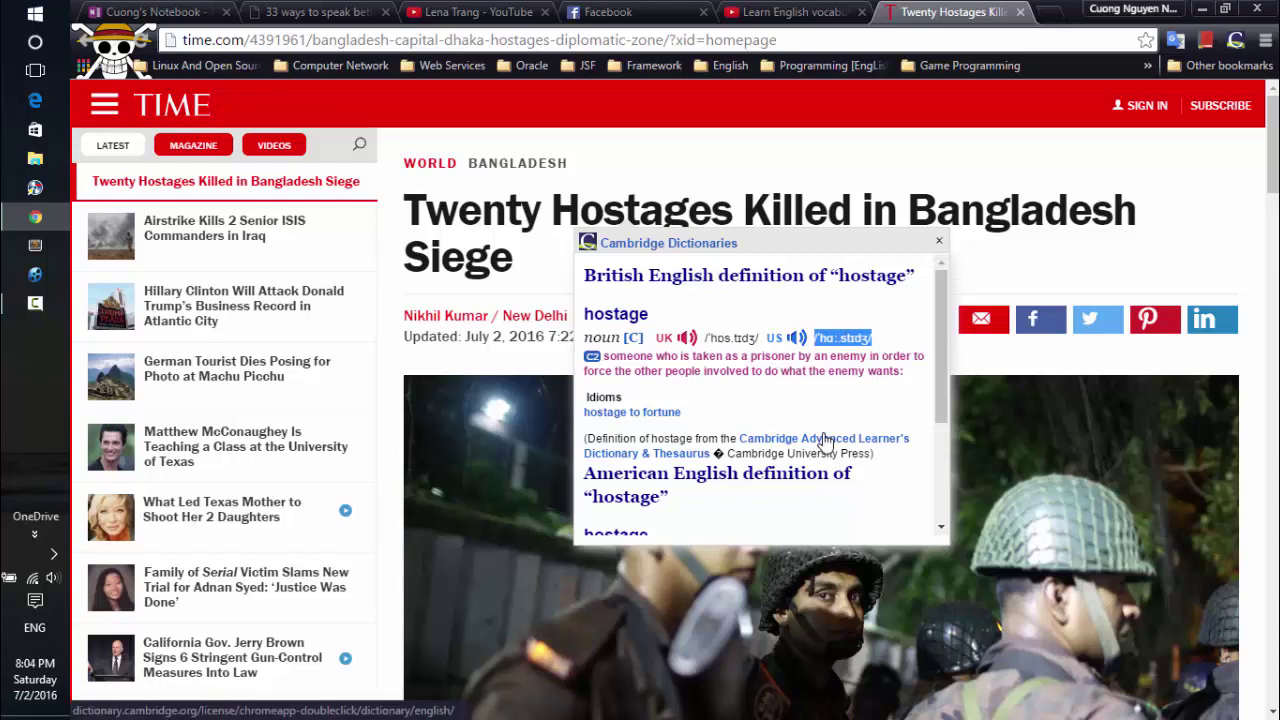
pyautogui.scroll(-2, 698, 438)
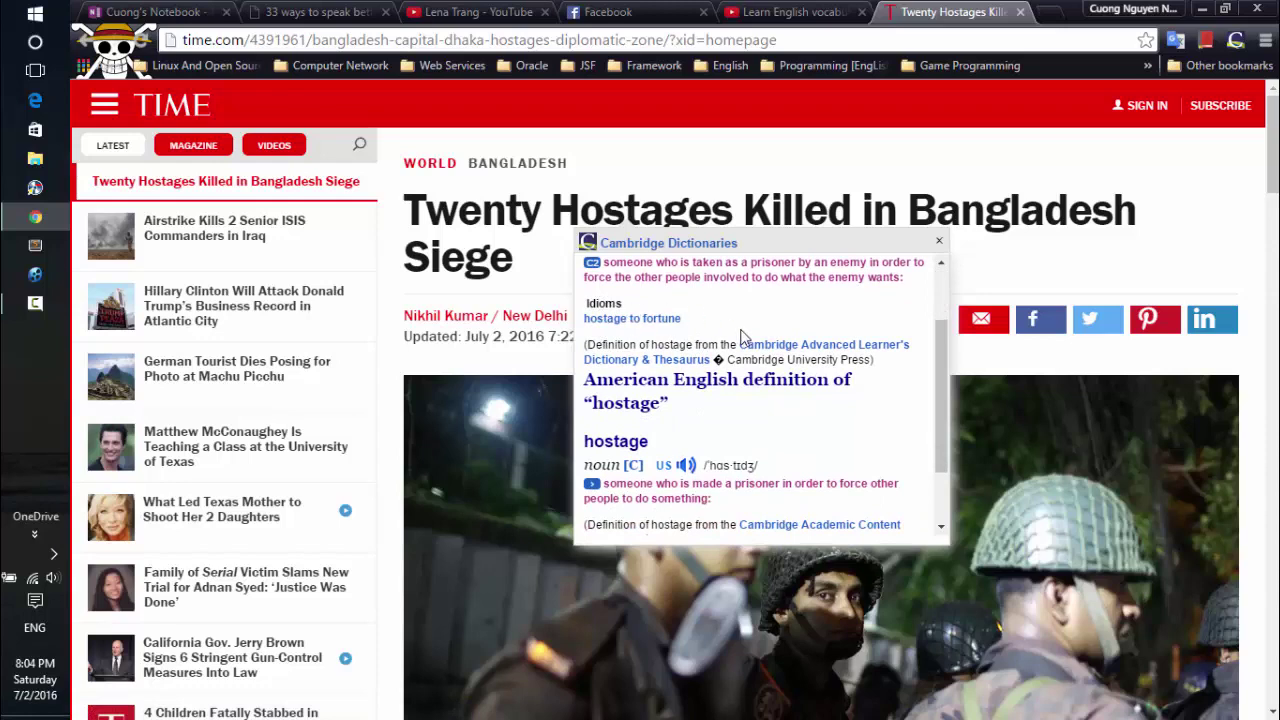
pyautogui.scroll(2, 730, 350)
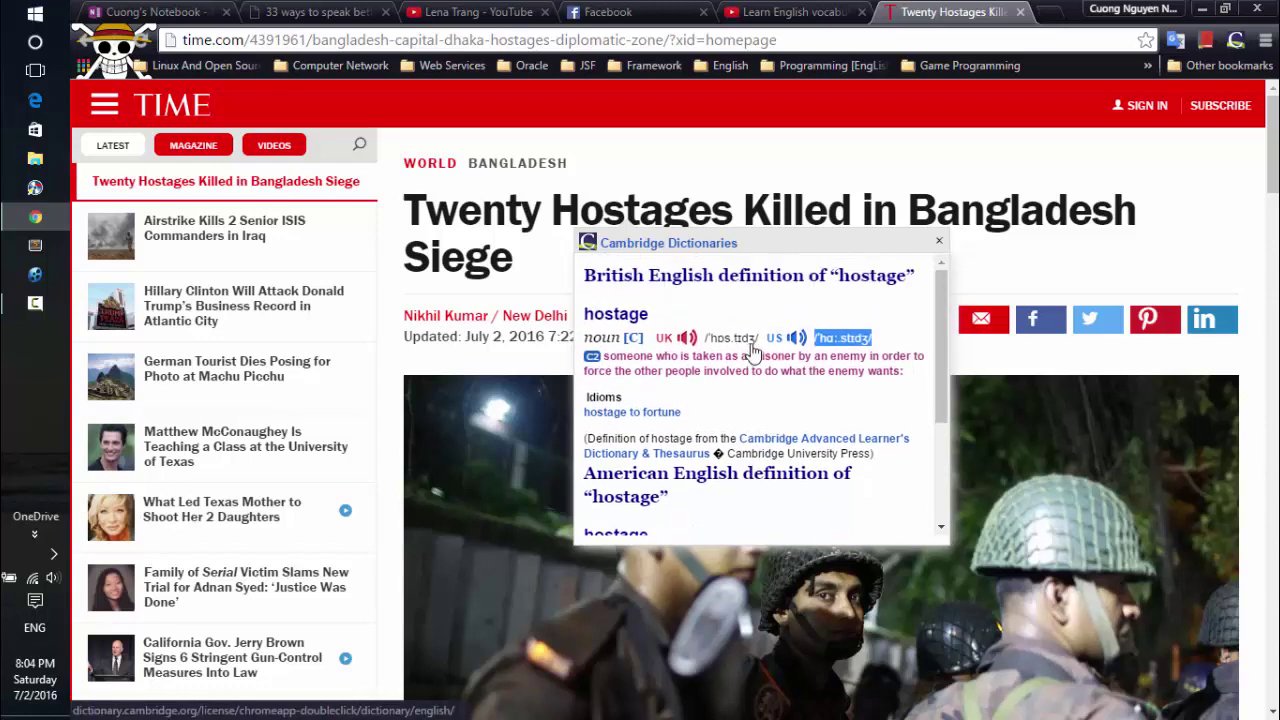
pyautogui.scroll(-5, 708, 360)
pyautogui.scroll(-2, 683, 388)
pyautogui.scroll(5, 740, 385)
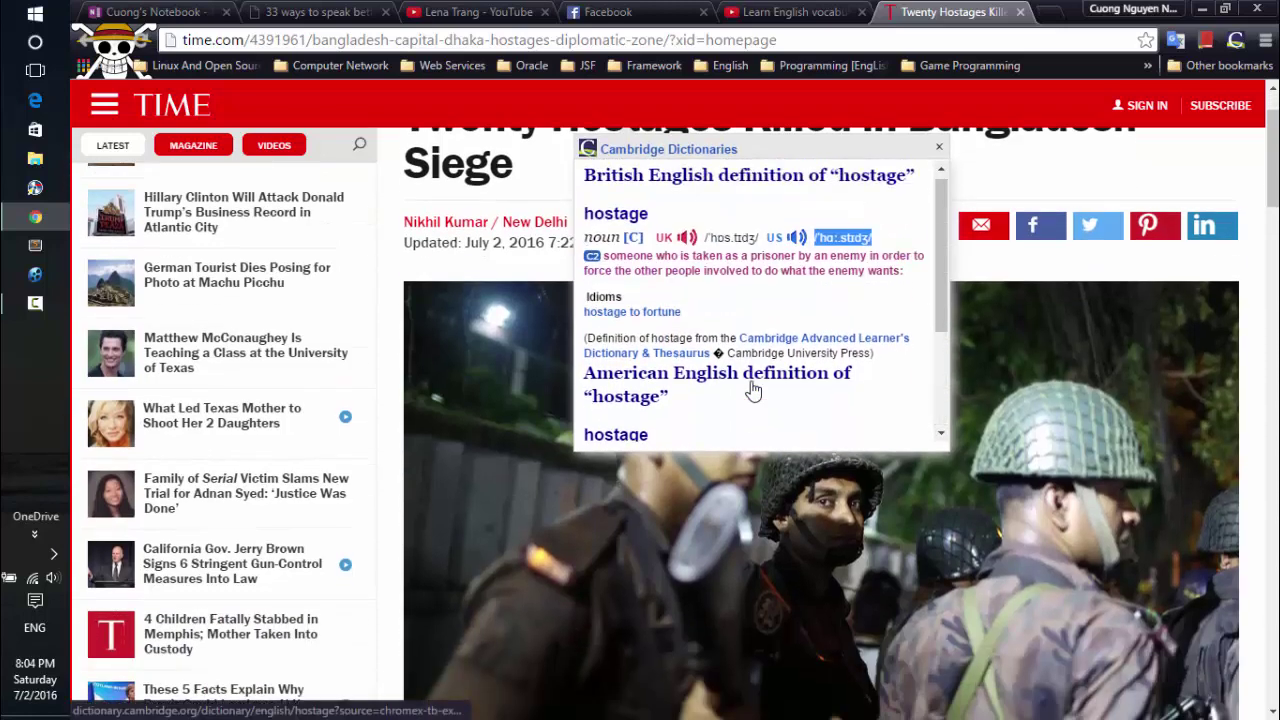
pyautogui.click(905, 282)
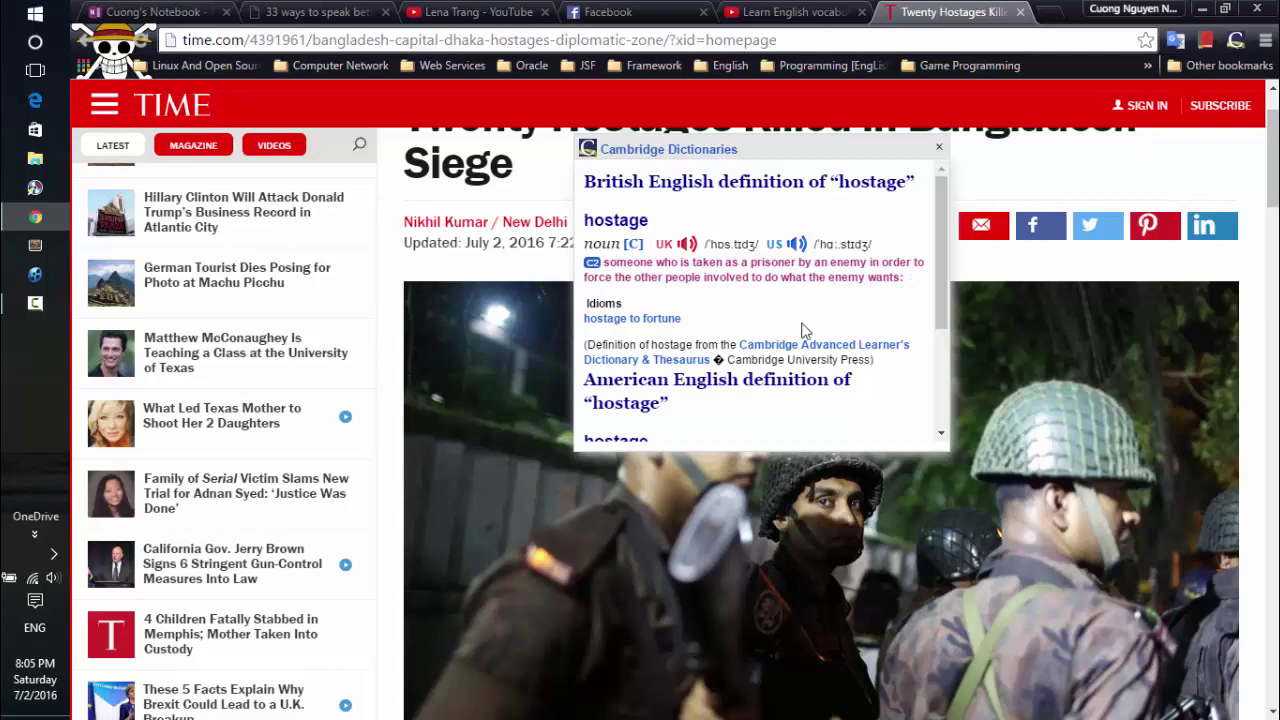
# Step: Scroll through the rest of the Cambridge British and American definitions of 'hostage'
pyautogui.scroll(-3, 795, 330)
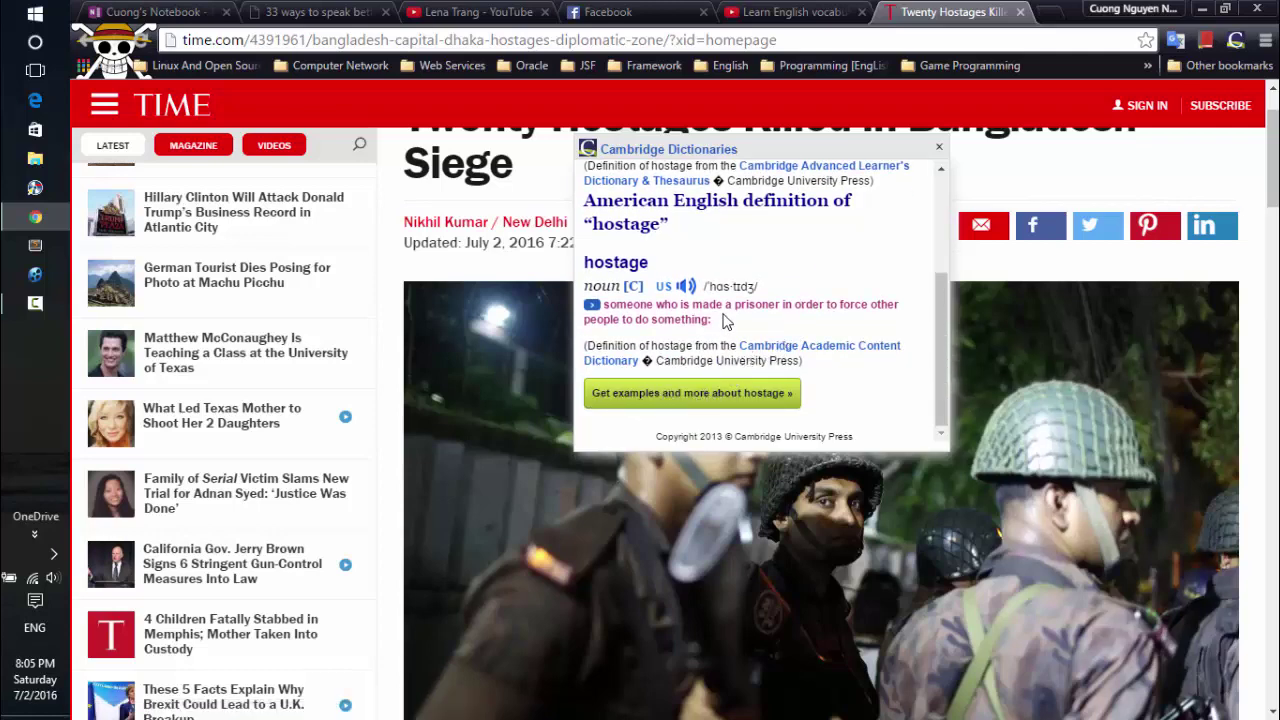
pyautogui.scroll(2, 725, 318)
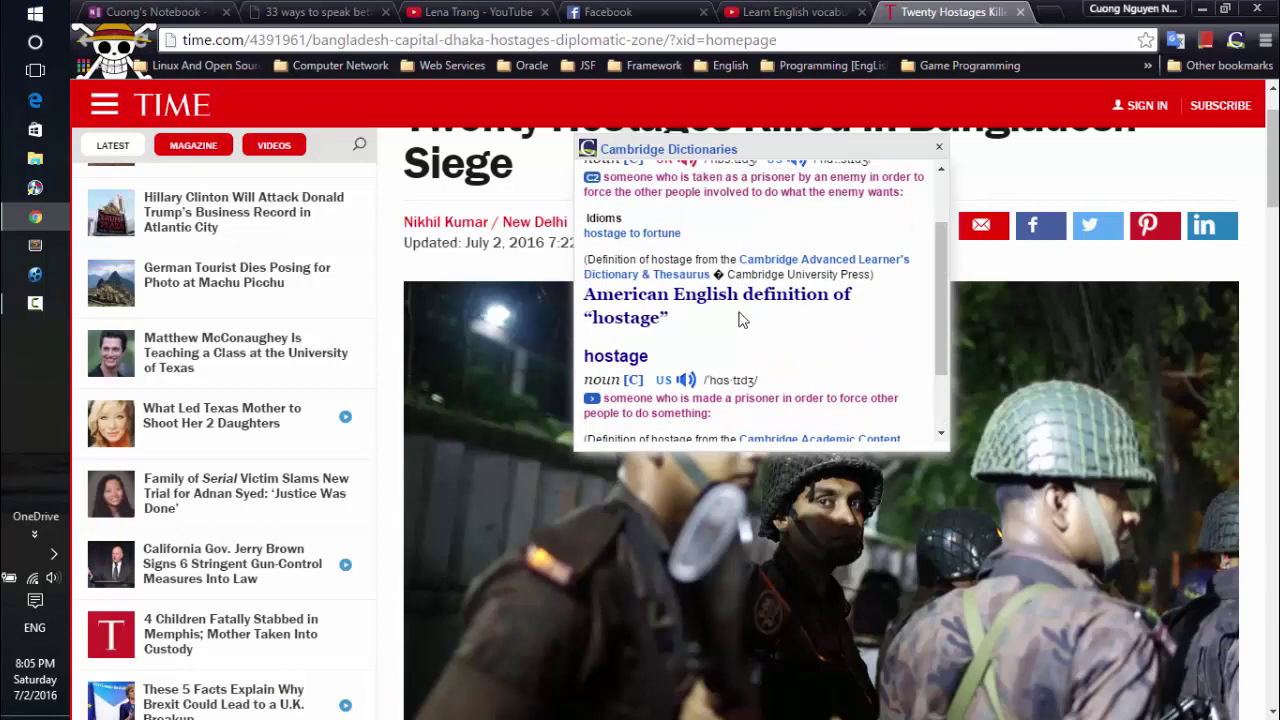
pyautogui.scroll(2, 745, 318)
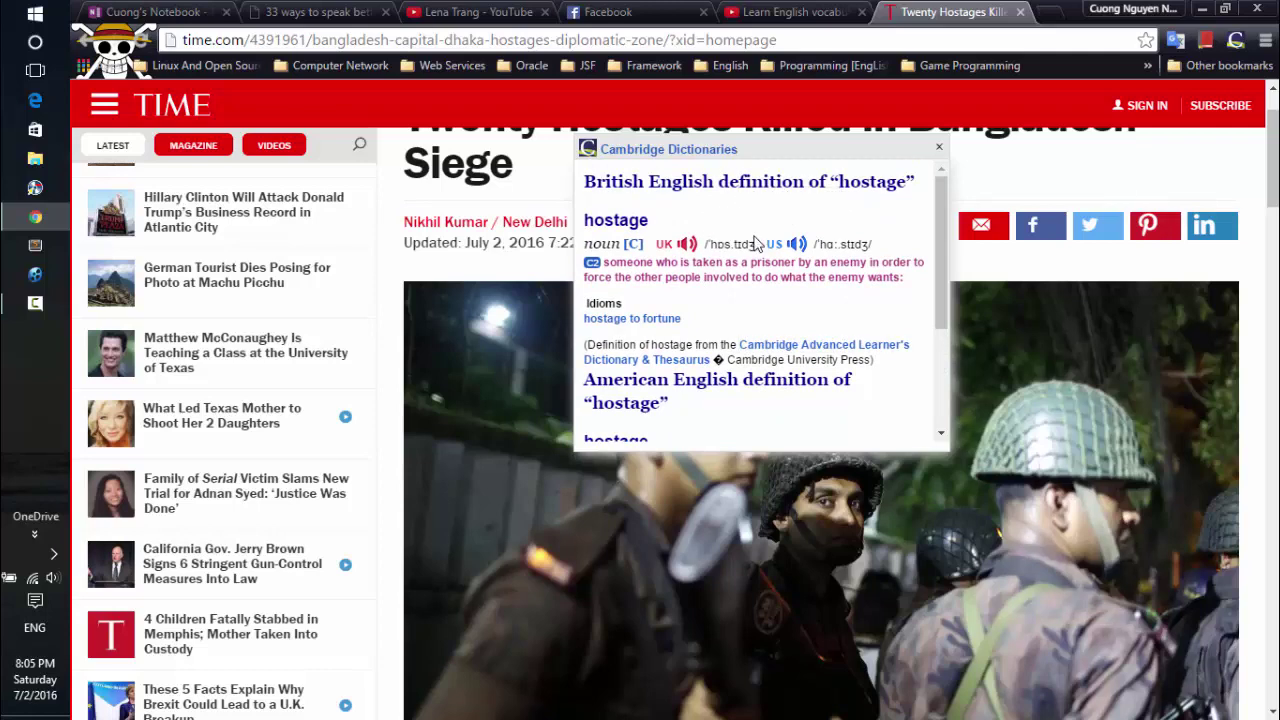
pyautogui.scroll(-1, 755, 312)
pyautogui.scroll(1, 761, 317)
pyautogui.scroll(-2, 758, 322)
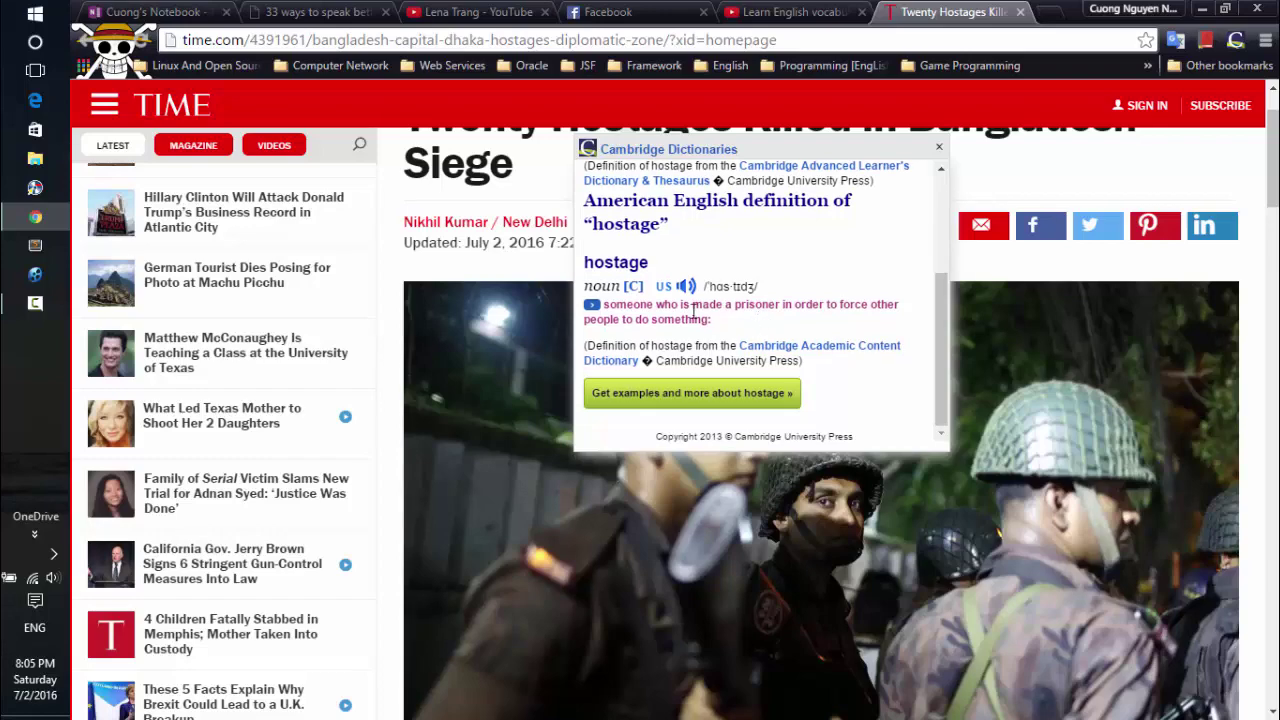
pyautogui.scroll(-10, 728, 328)
pyautogui.scroll(4, 728, 330)
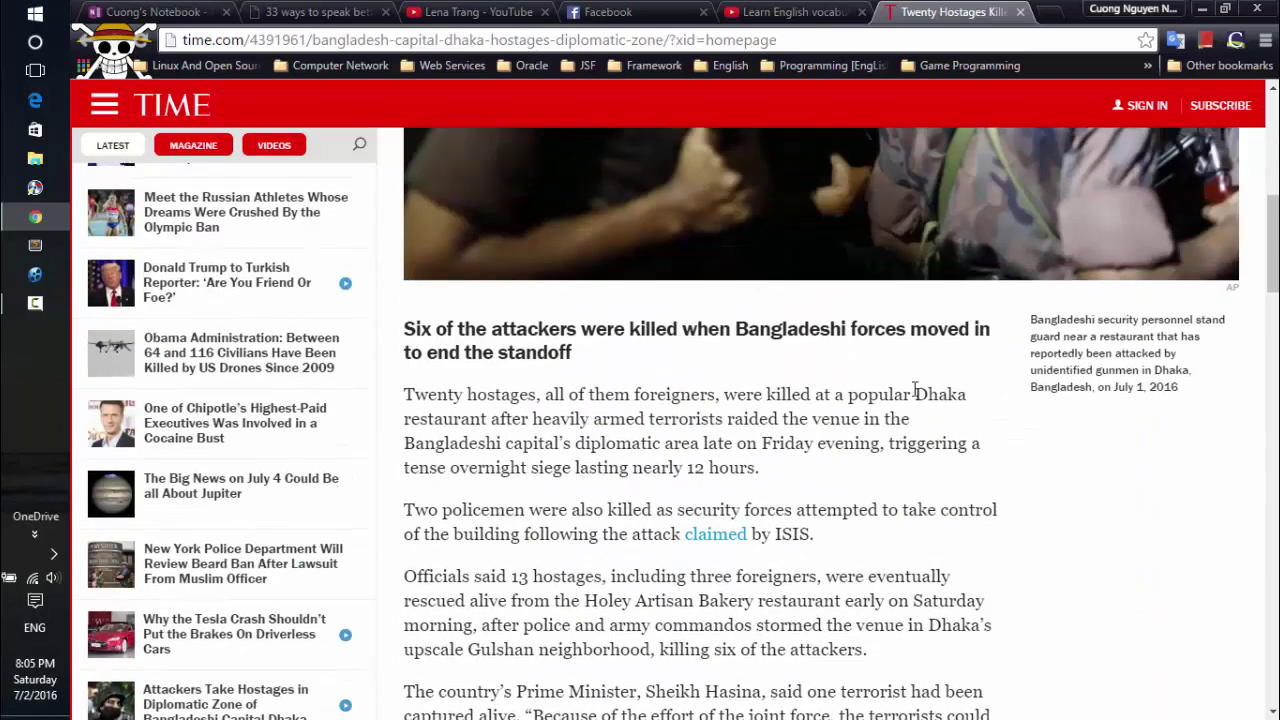
pyautogui.scroll(-1, 897, 397)
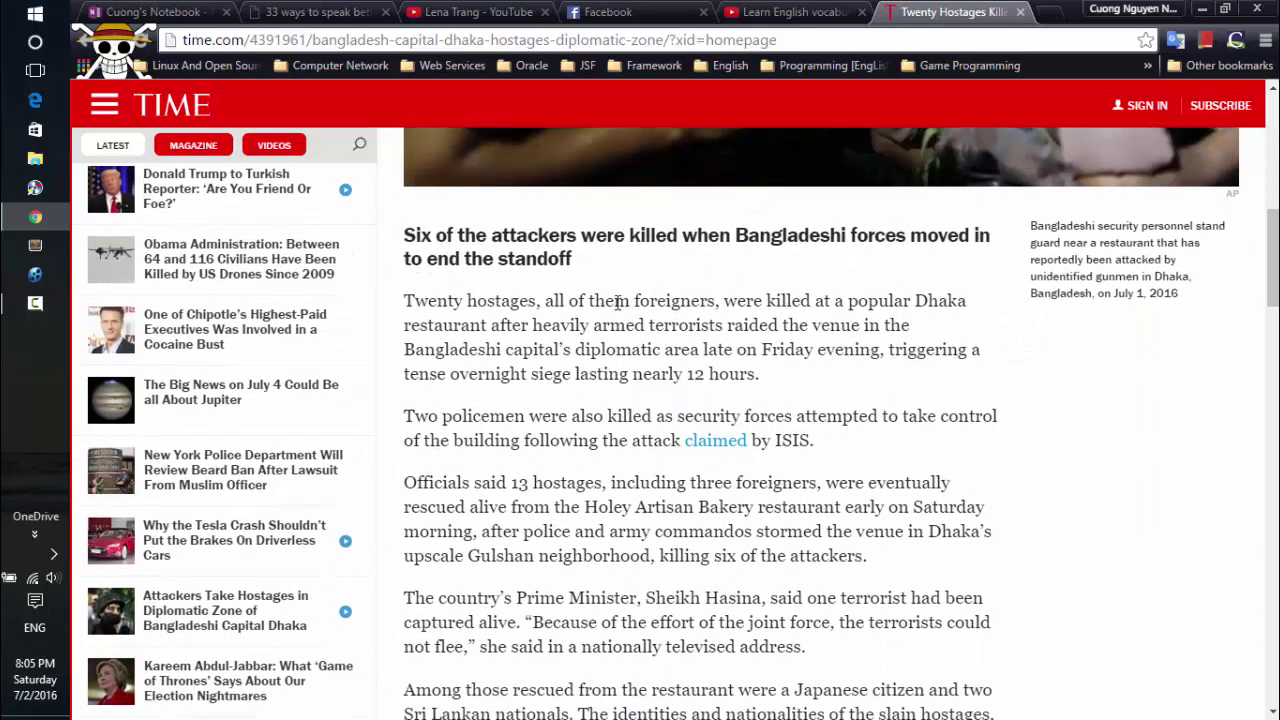
pyautogui.scroll(-1, 566, 318)
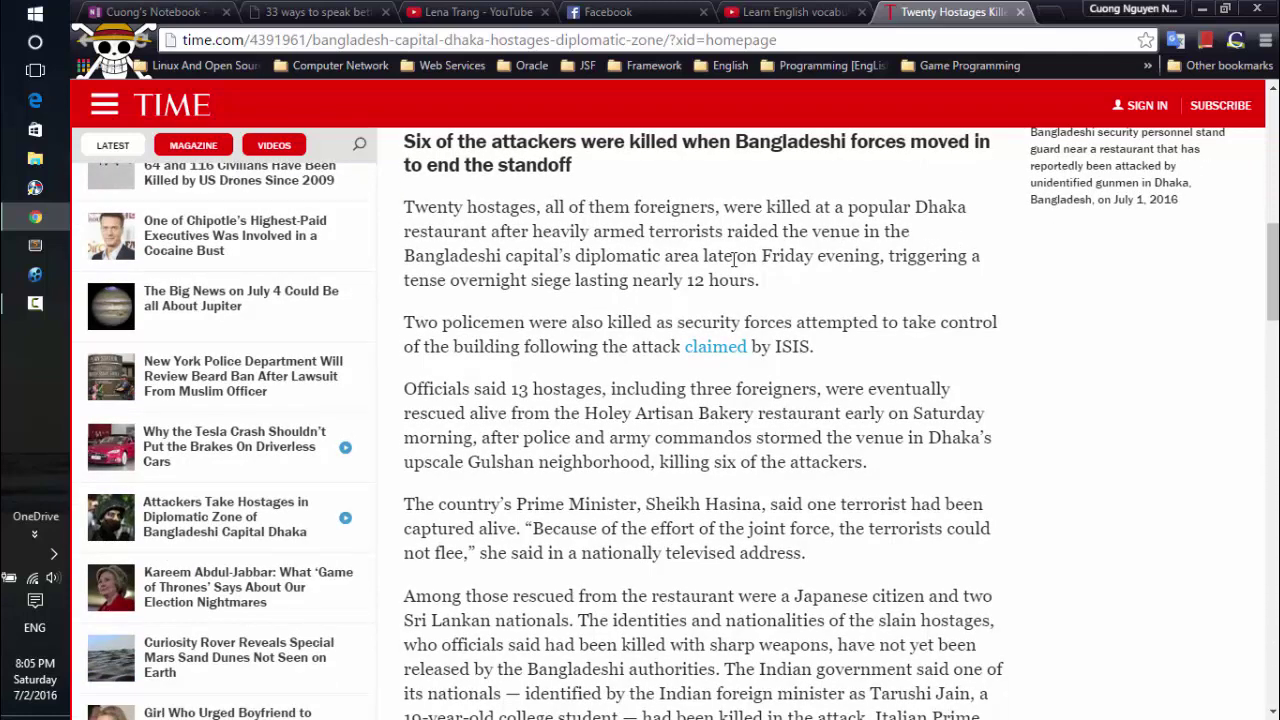
# Step: Double-click 'terrorists' and scroll through its Cambridge pop-up definition
pyautogui.doubleClick(685, 231)
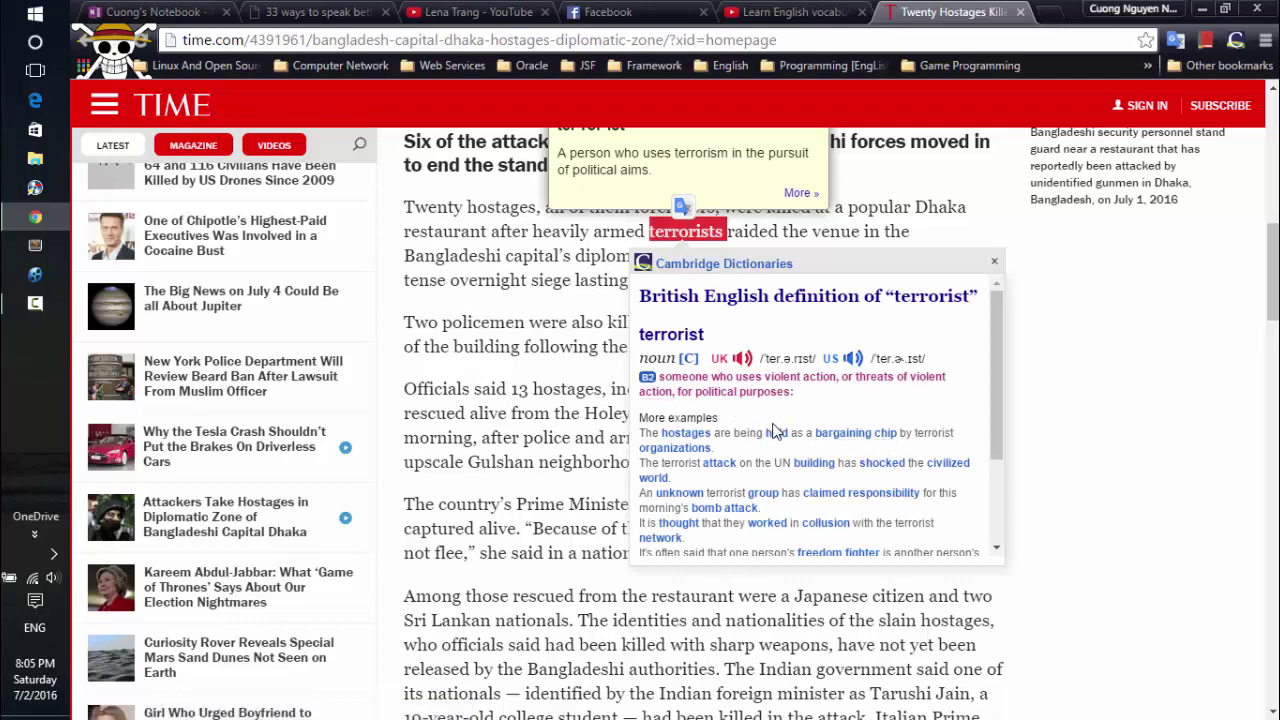
pyautogui.scroll(-2, 768, 430)
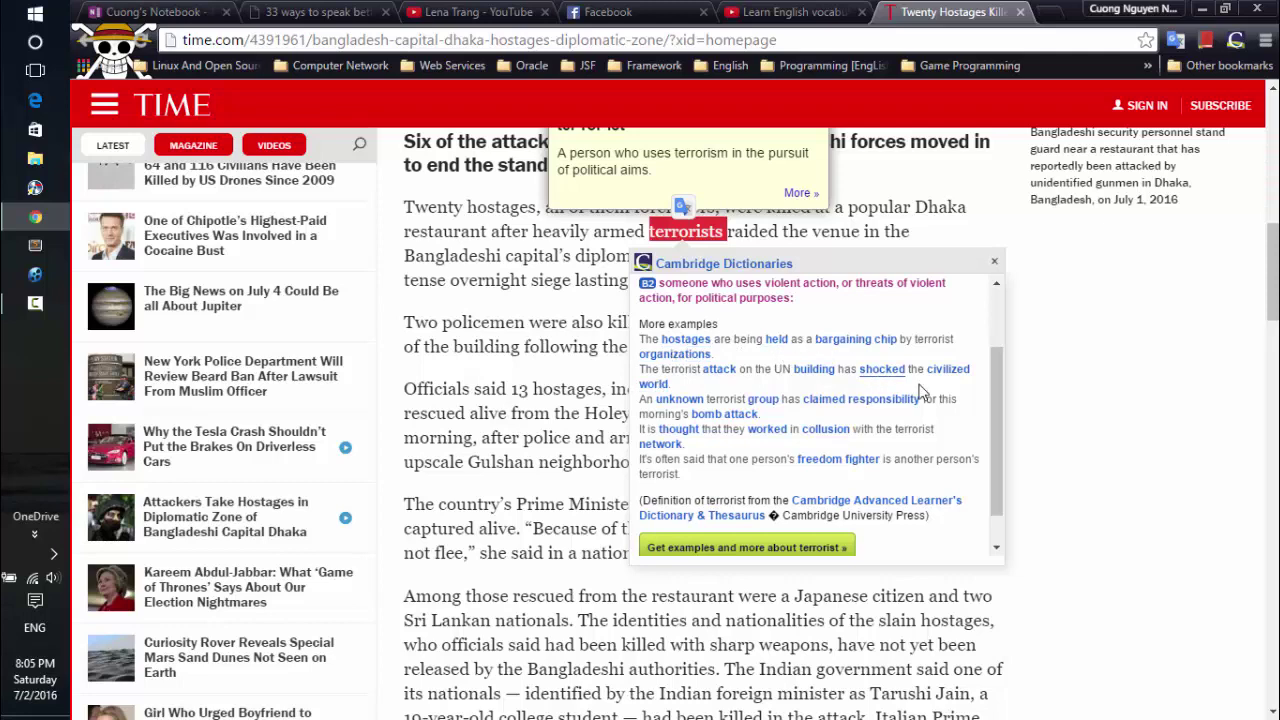
pyautogui.scroll(3, 700, 390)
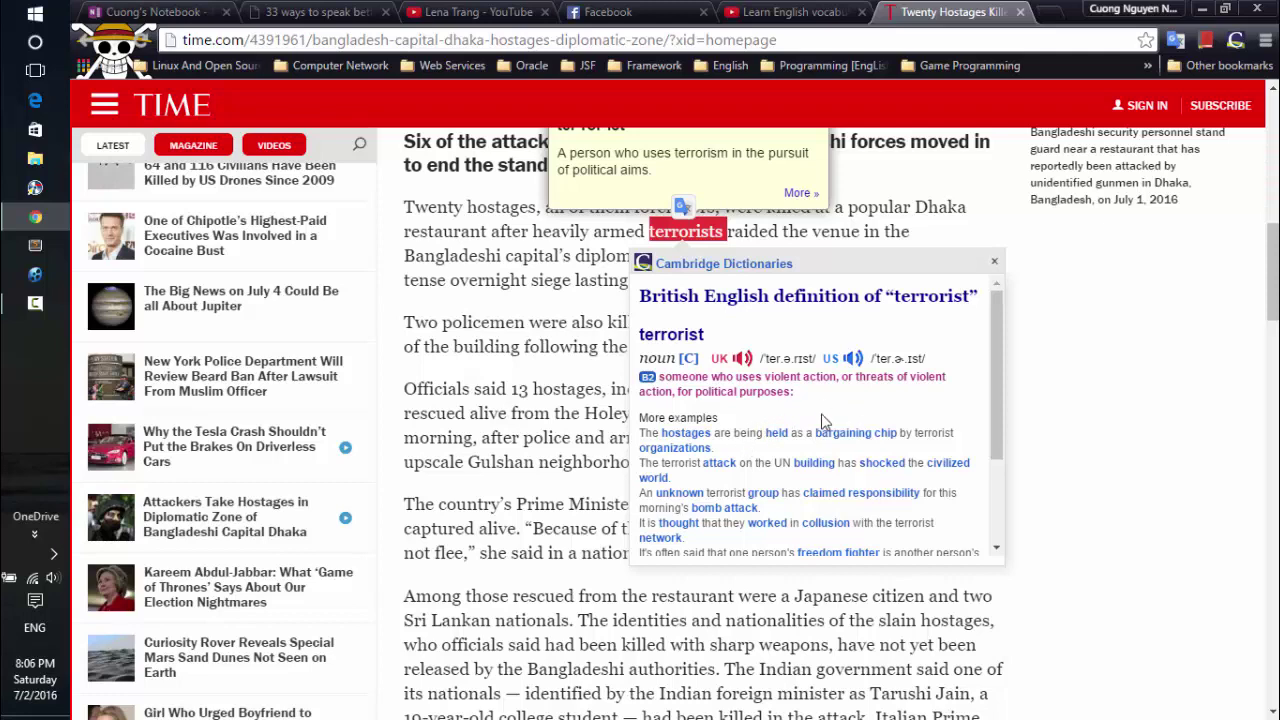
pyautogui.scroll(-2, 778, 438)
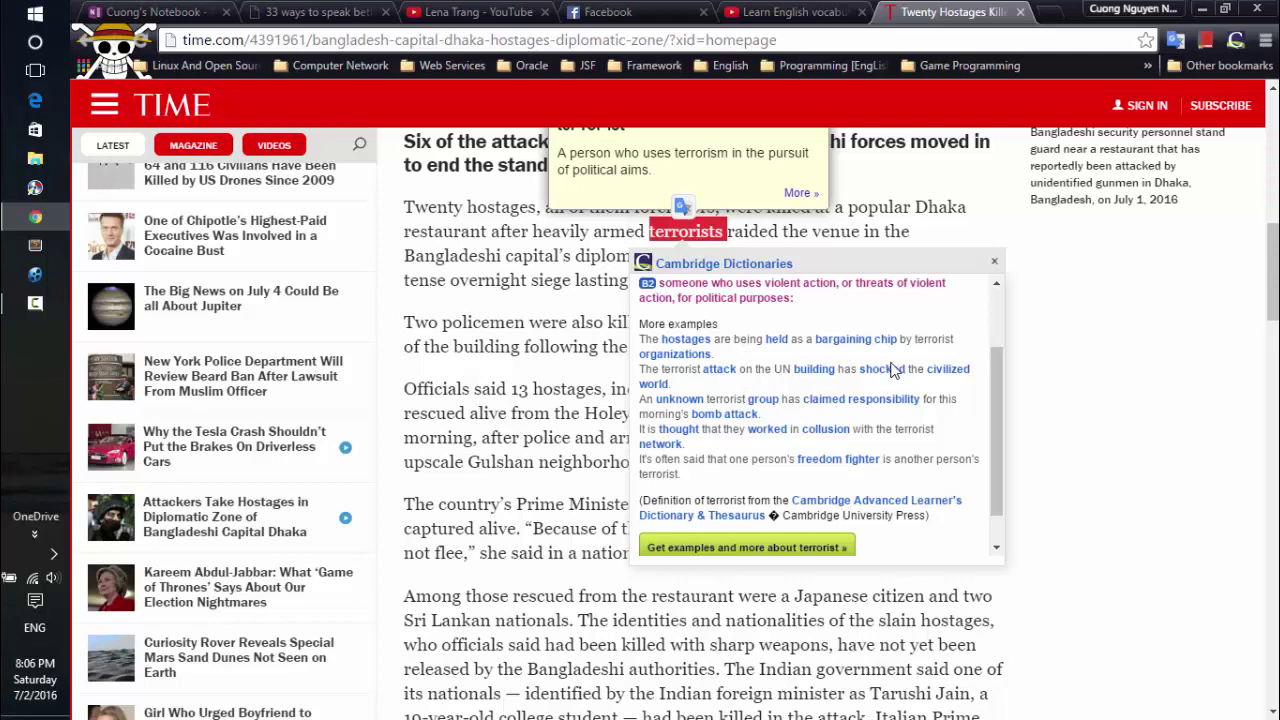
pyautogui.scroll(-1, 769, 426)
# Step: Highlight the terrorist example sentences, then open 'Get examples and more about terrorist' in a new tab
pyautogui.moveTo(726, 452); pyautogui.dragTo(737, 322)
pyautogui.click(737, 322)
pyautogui.moveTo(681, 460); pyautogui.dragTo(636, 300)
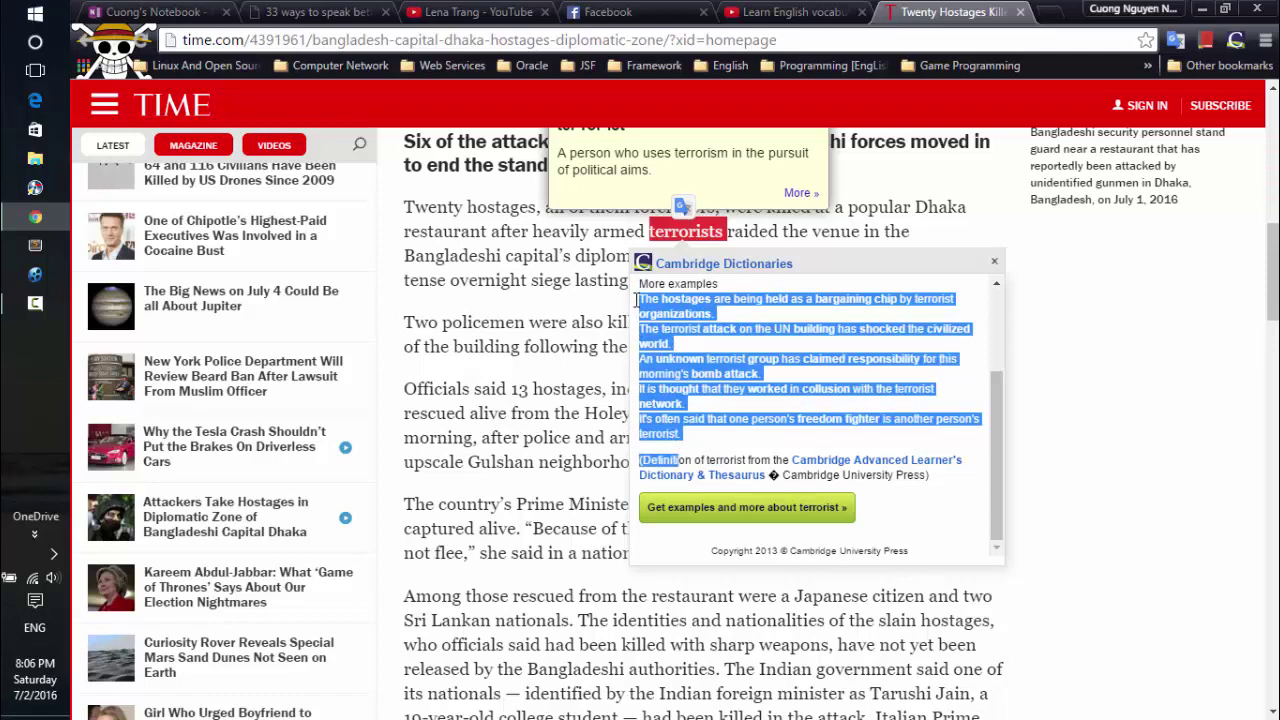
pyautogui.click(754, 355)
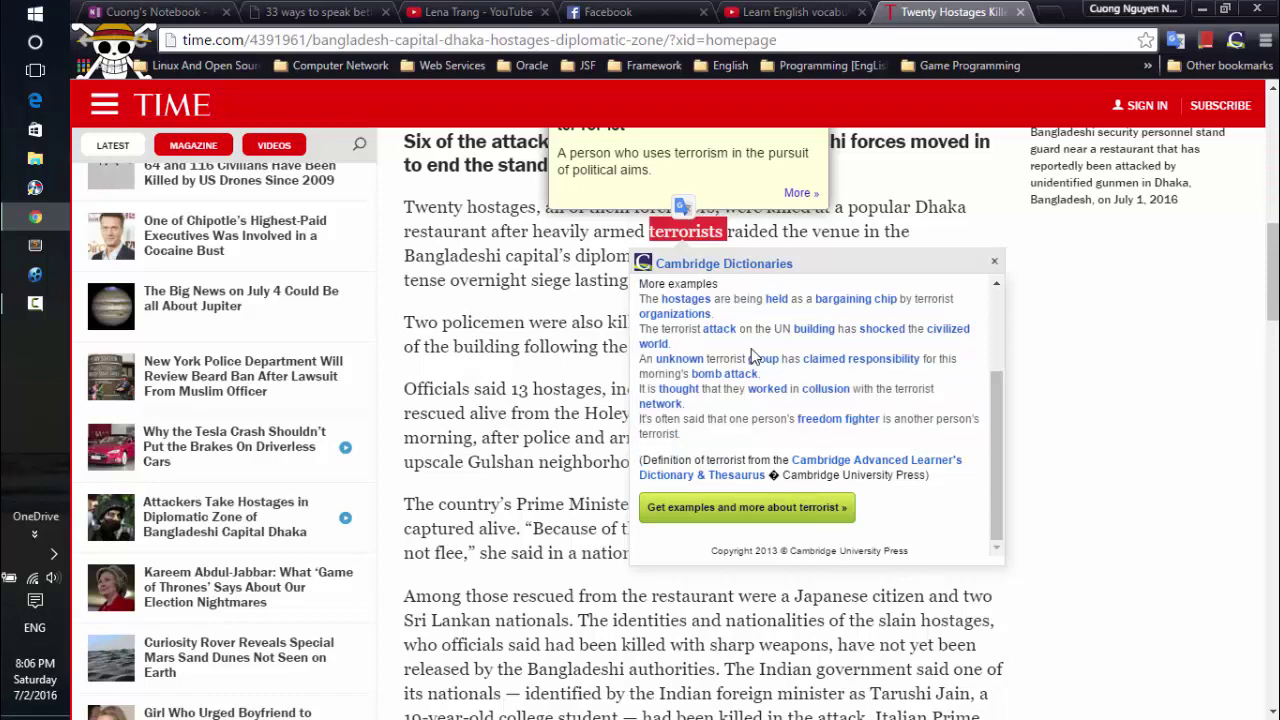
pyautogui.click(765, 510)
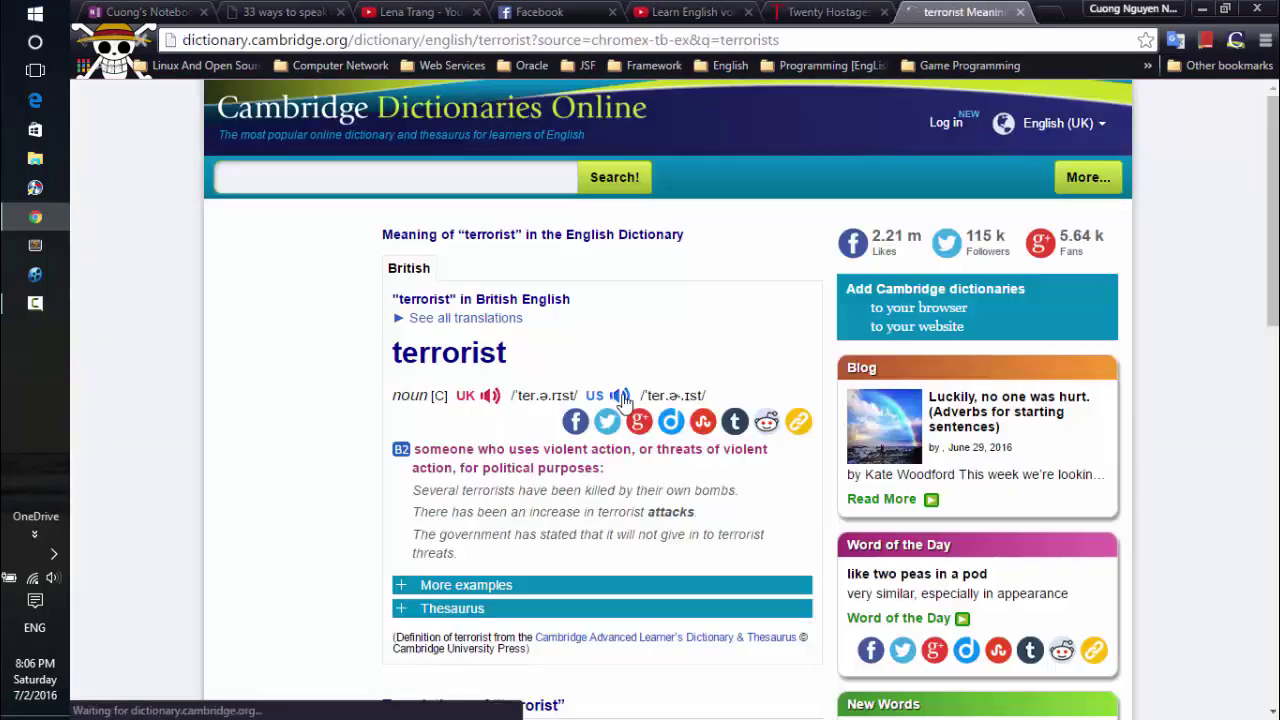
# Step: Expand 'More examples' on the Cambridge terrorist page and select the example sentences
pyautogui.scroll(-3, 600, 390)
pyautogui.click(537, 328)
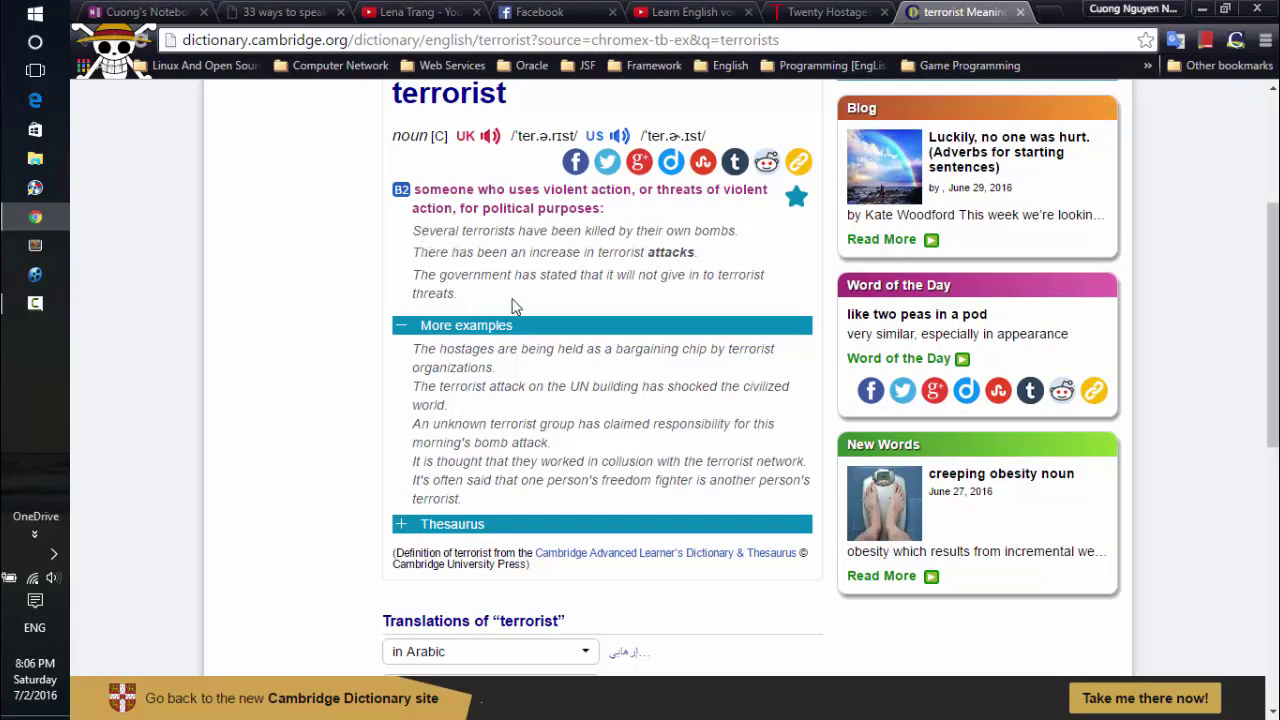
pyautogui.scroll(-2, 508, 303)
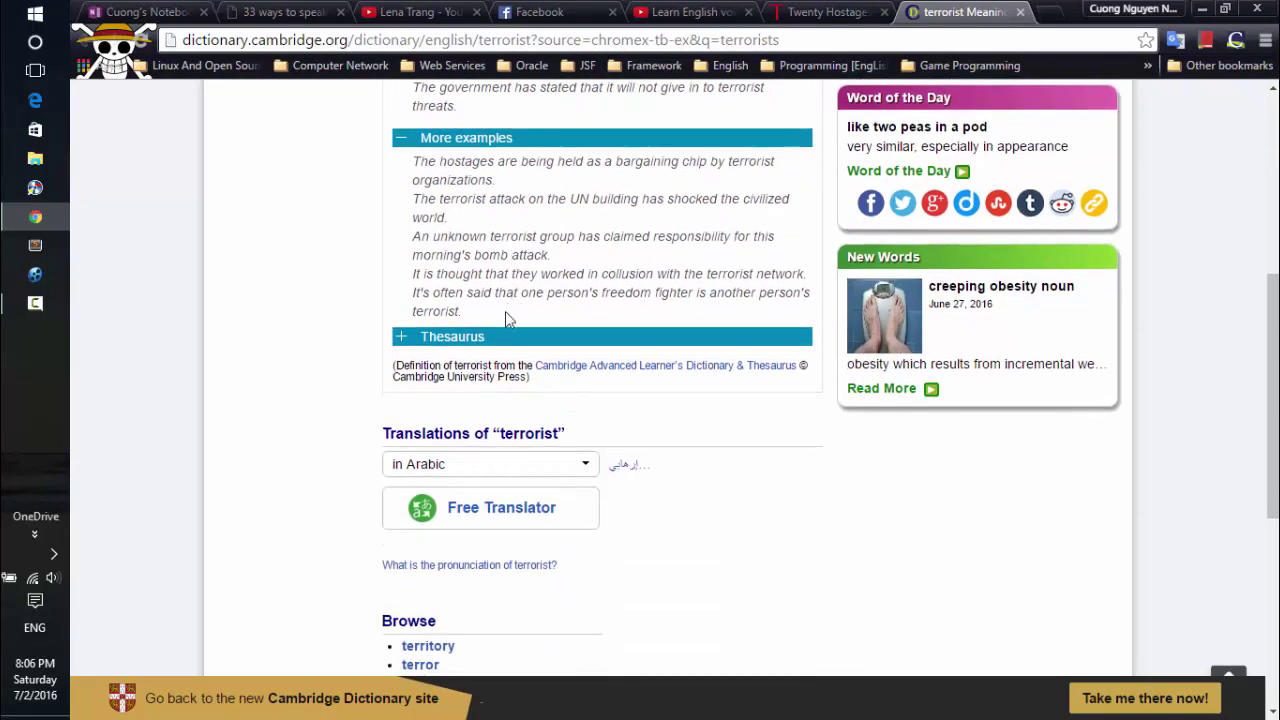
pyautogui.moveTo(500, 311); pyautogui.dragTo(510, 275)
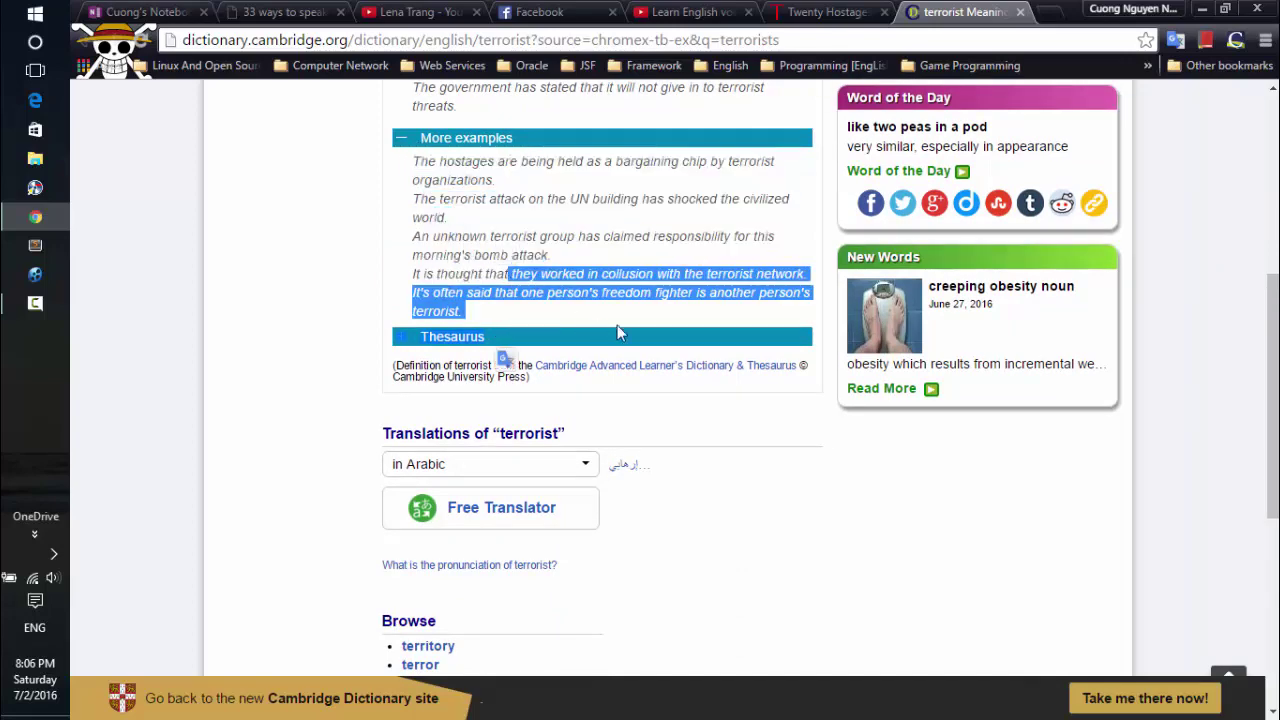